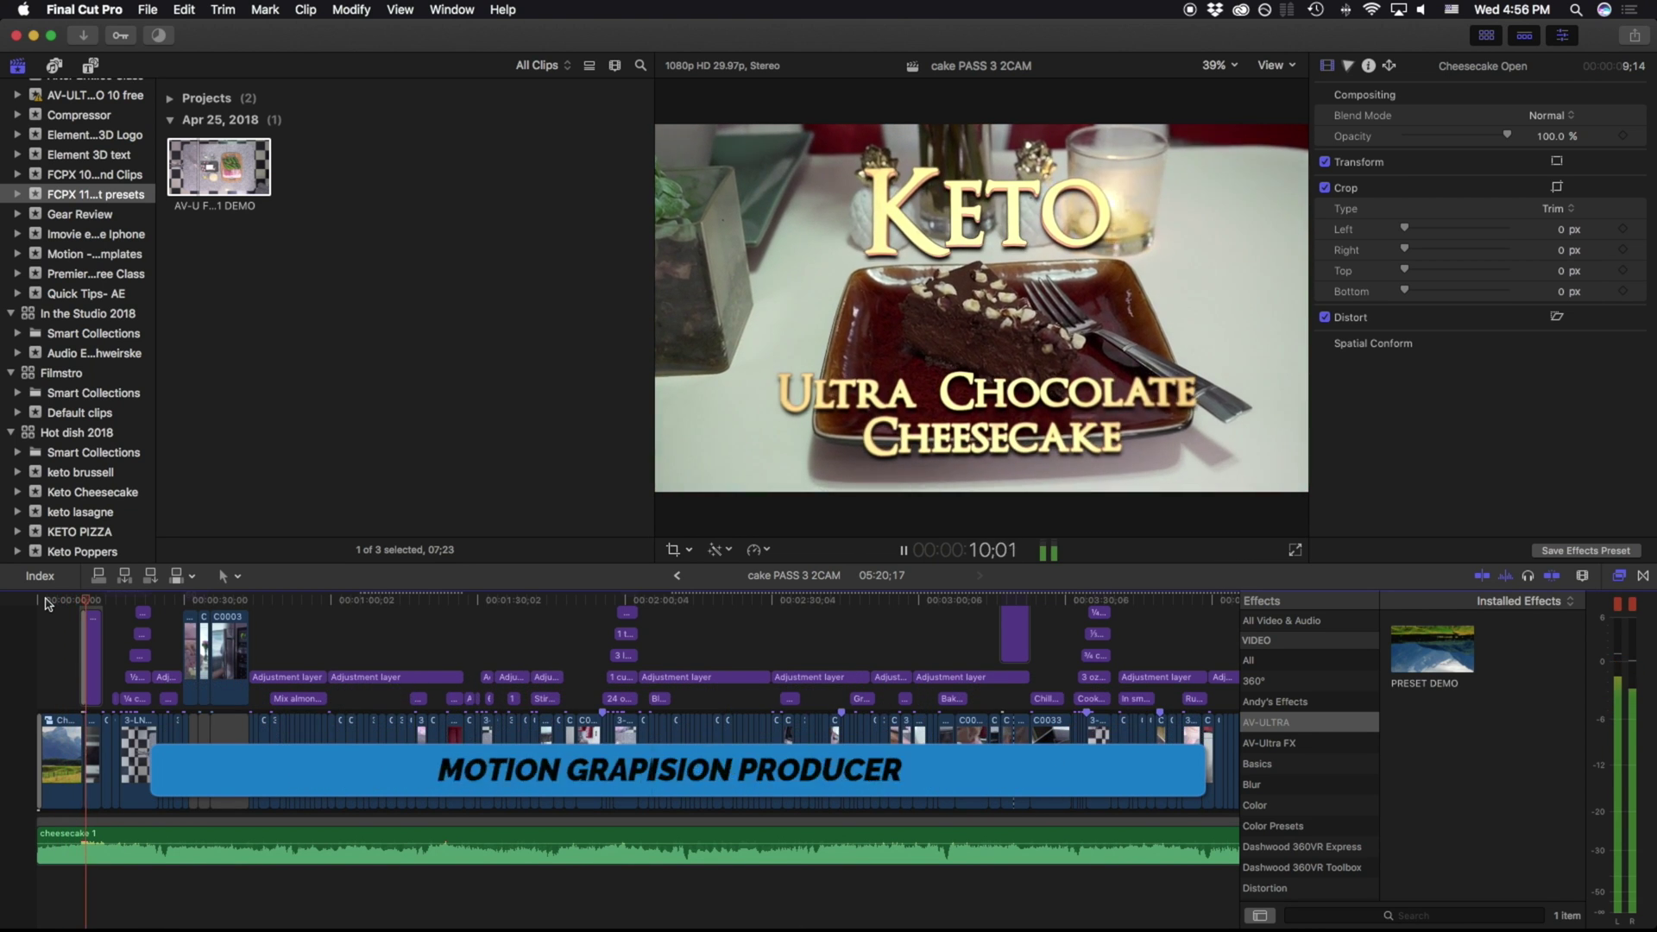
# Play back the cake PASS 3 2CAM edit from the skimmed point
pyautogui.press('space')
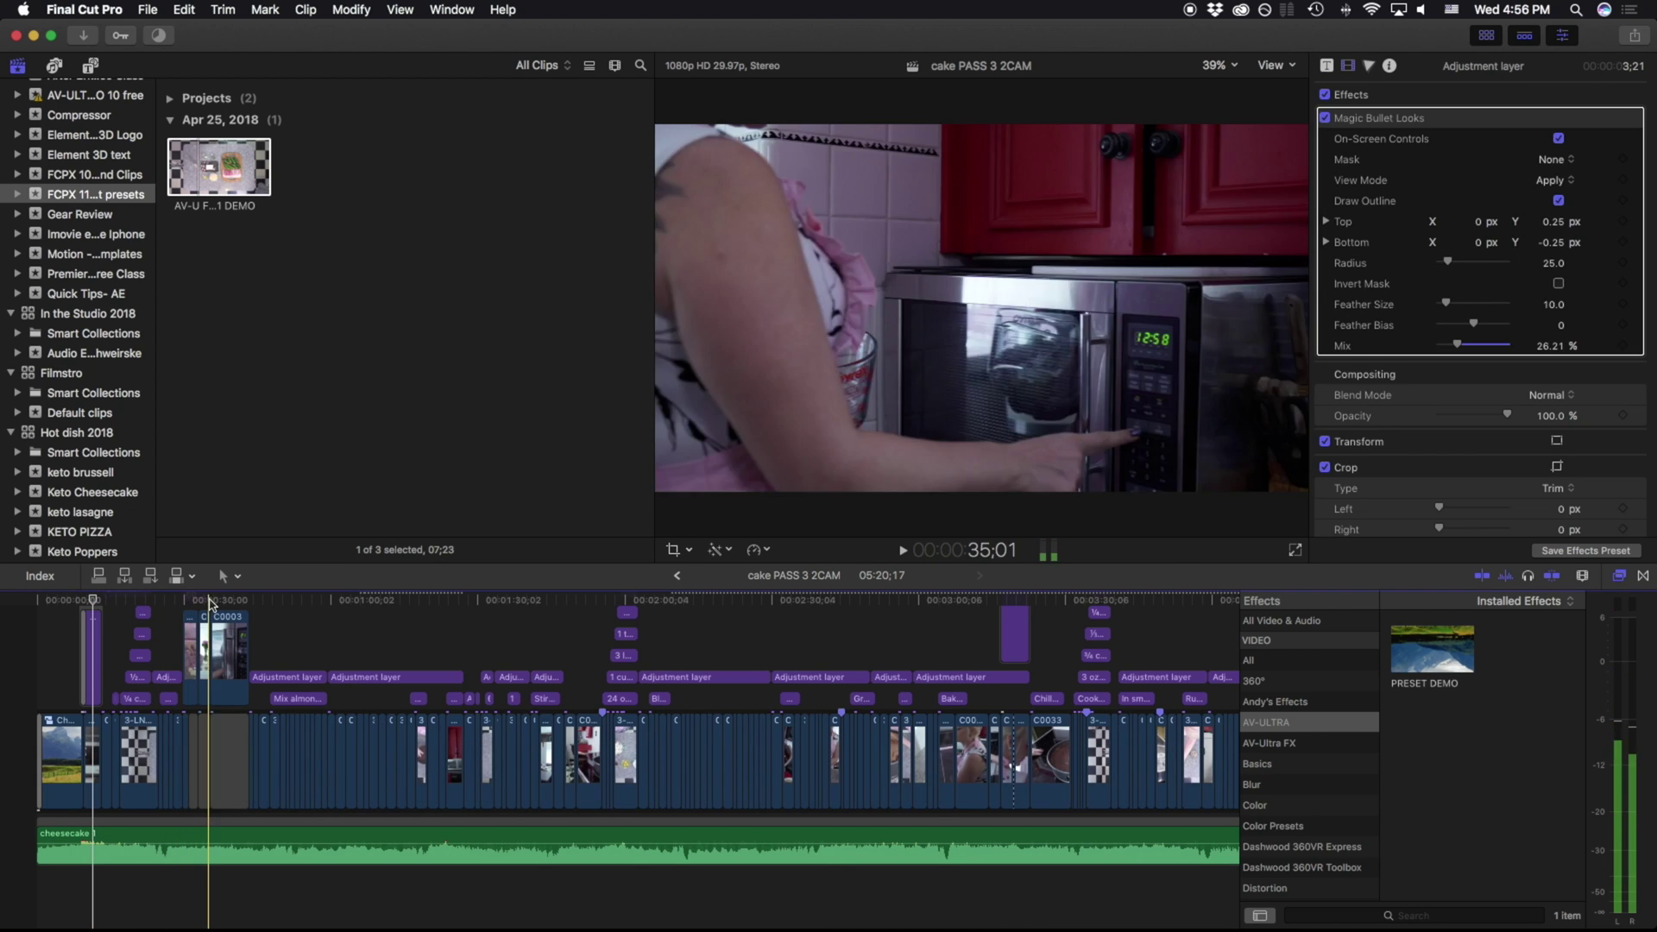
pyautogui.press('space')
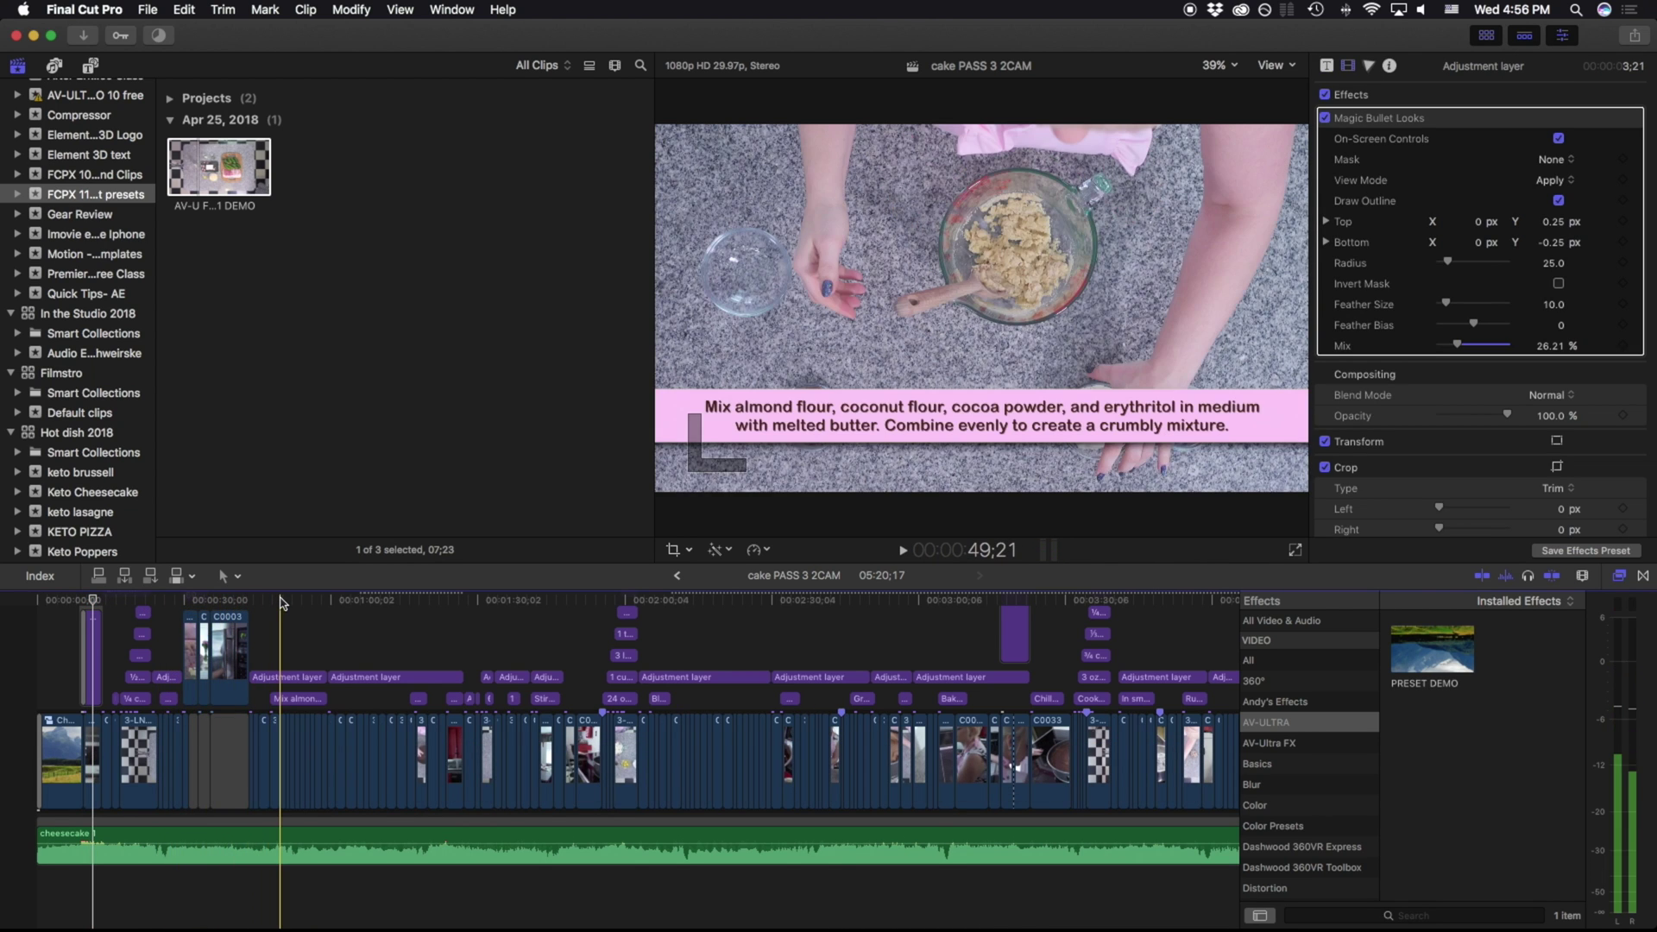
pyautogui.press('space')
pyautogui.press('space')
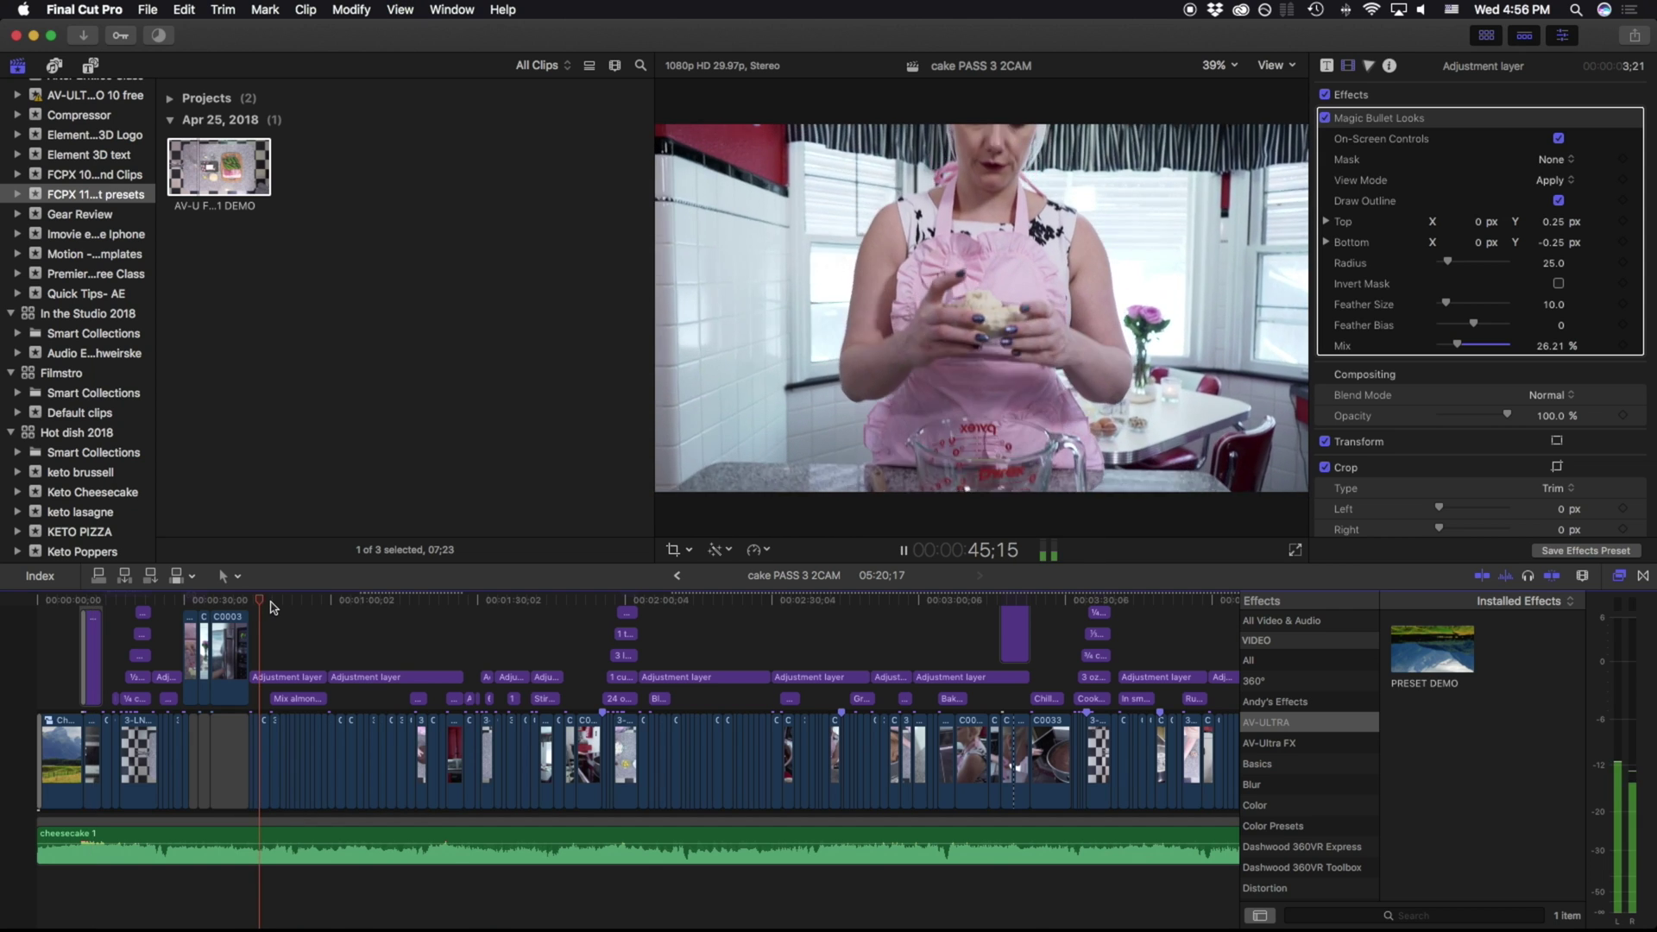
pyautogui.press('space')
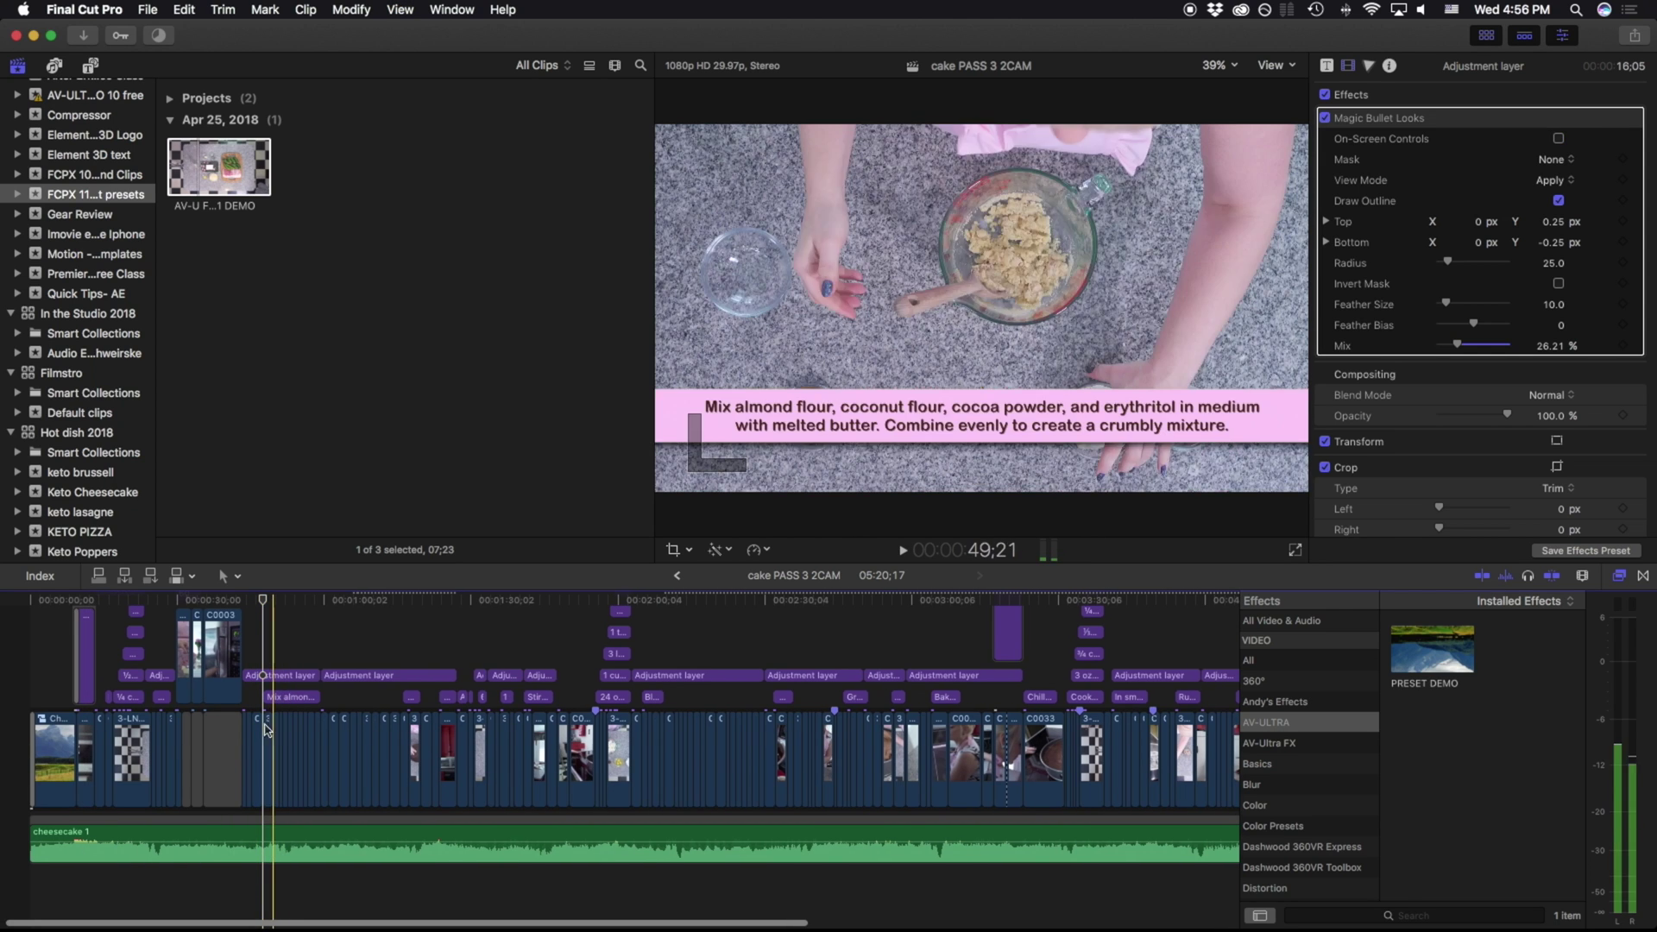
# Shuttle forward and back through the edit, then switch the timeline to FCPX 11 DEMO
pyautogui.click(268, 727)
pyautogui.press('l')
pyautogui.press('l')
pyautogui.press('l')
pyautogui.press('l')
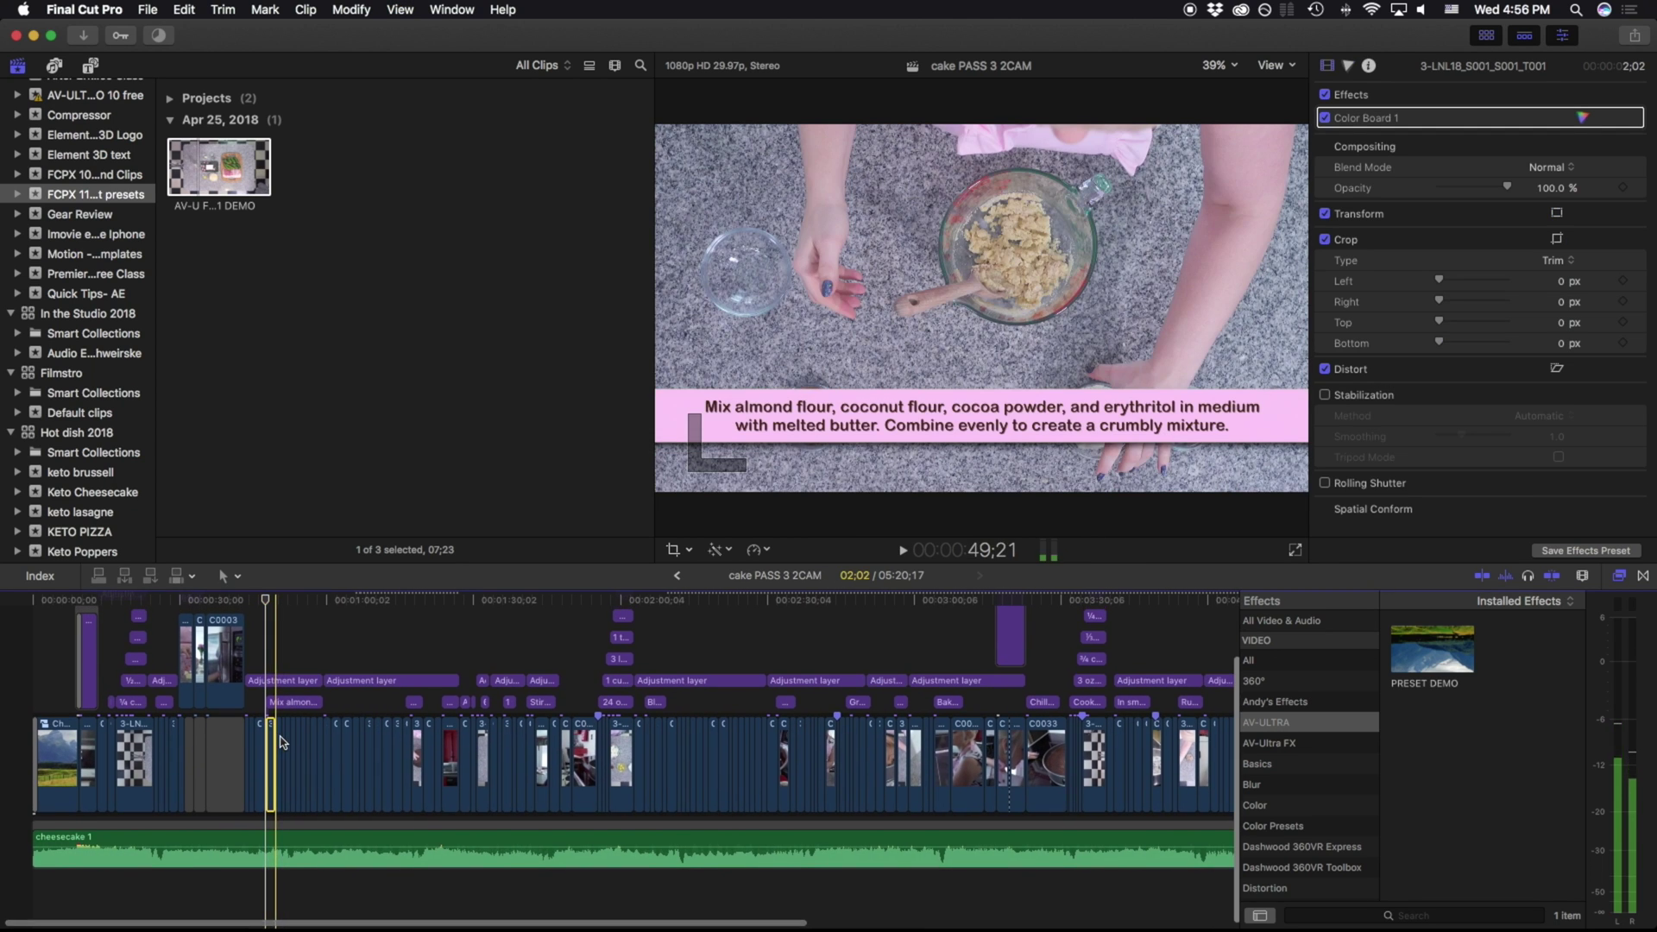
pyautogui.press('j')
pyautogui.press('j')
pyautogui.press('j')
pyautogui.press('j')
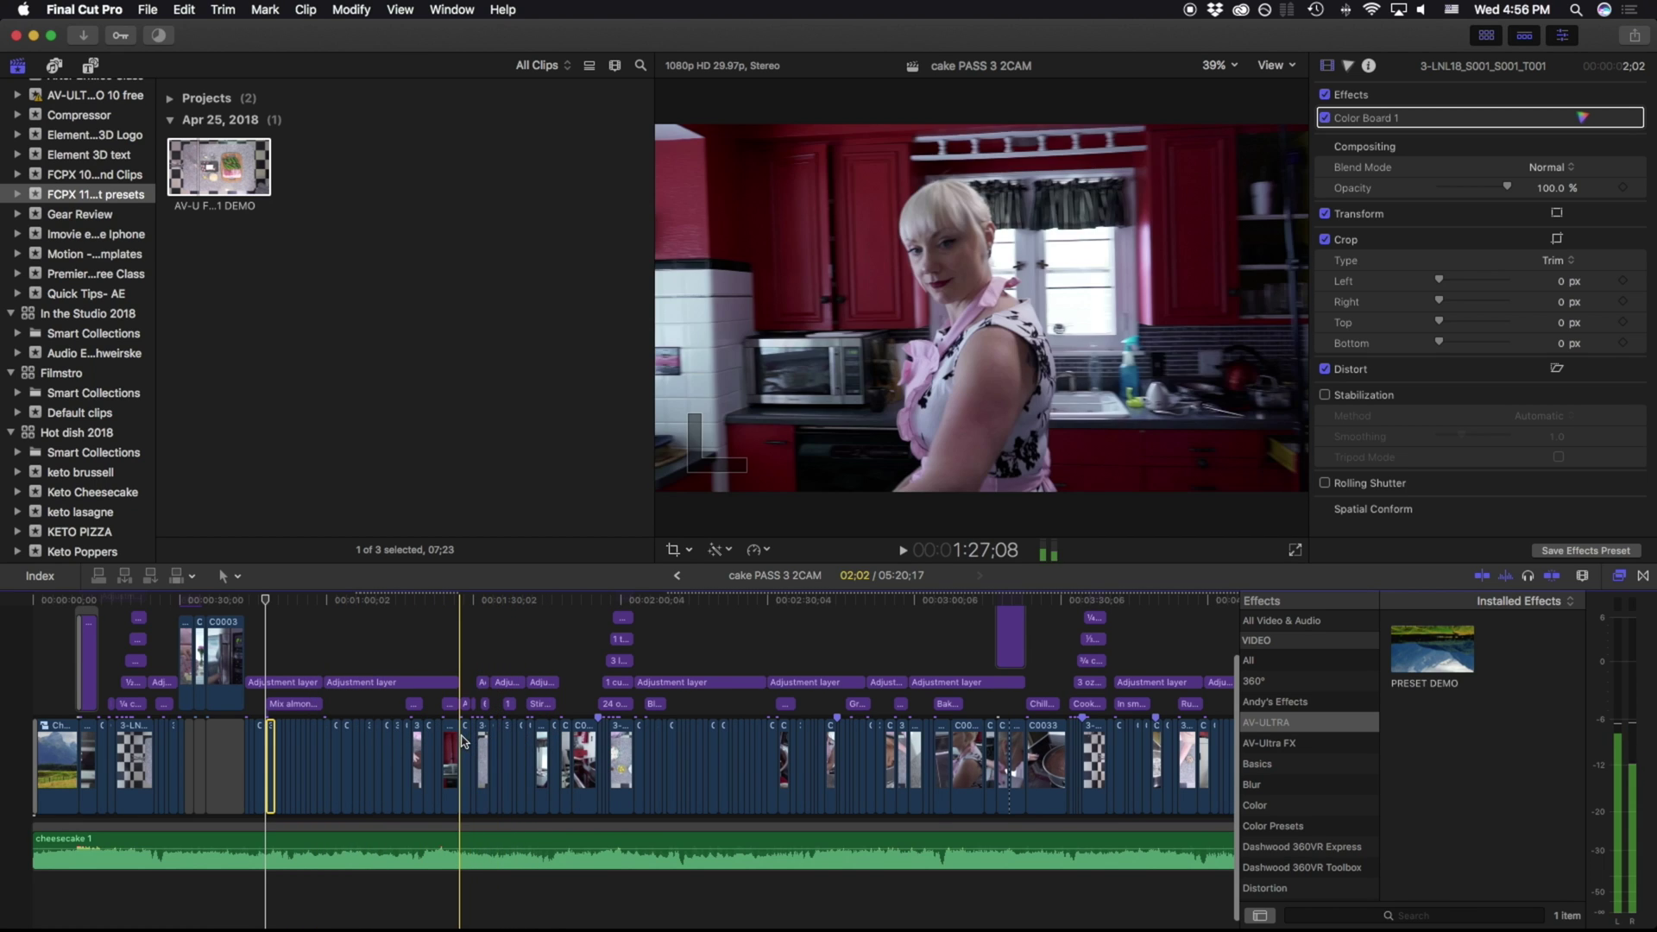
pyautogui.press('l')
pyautogui.press('l')
pyautogui.press('l')
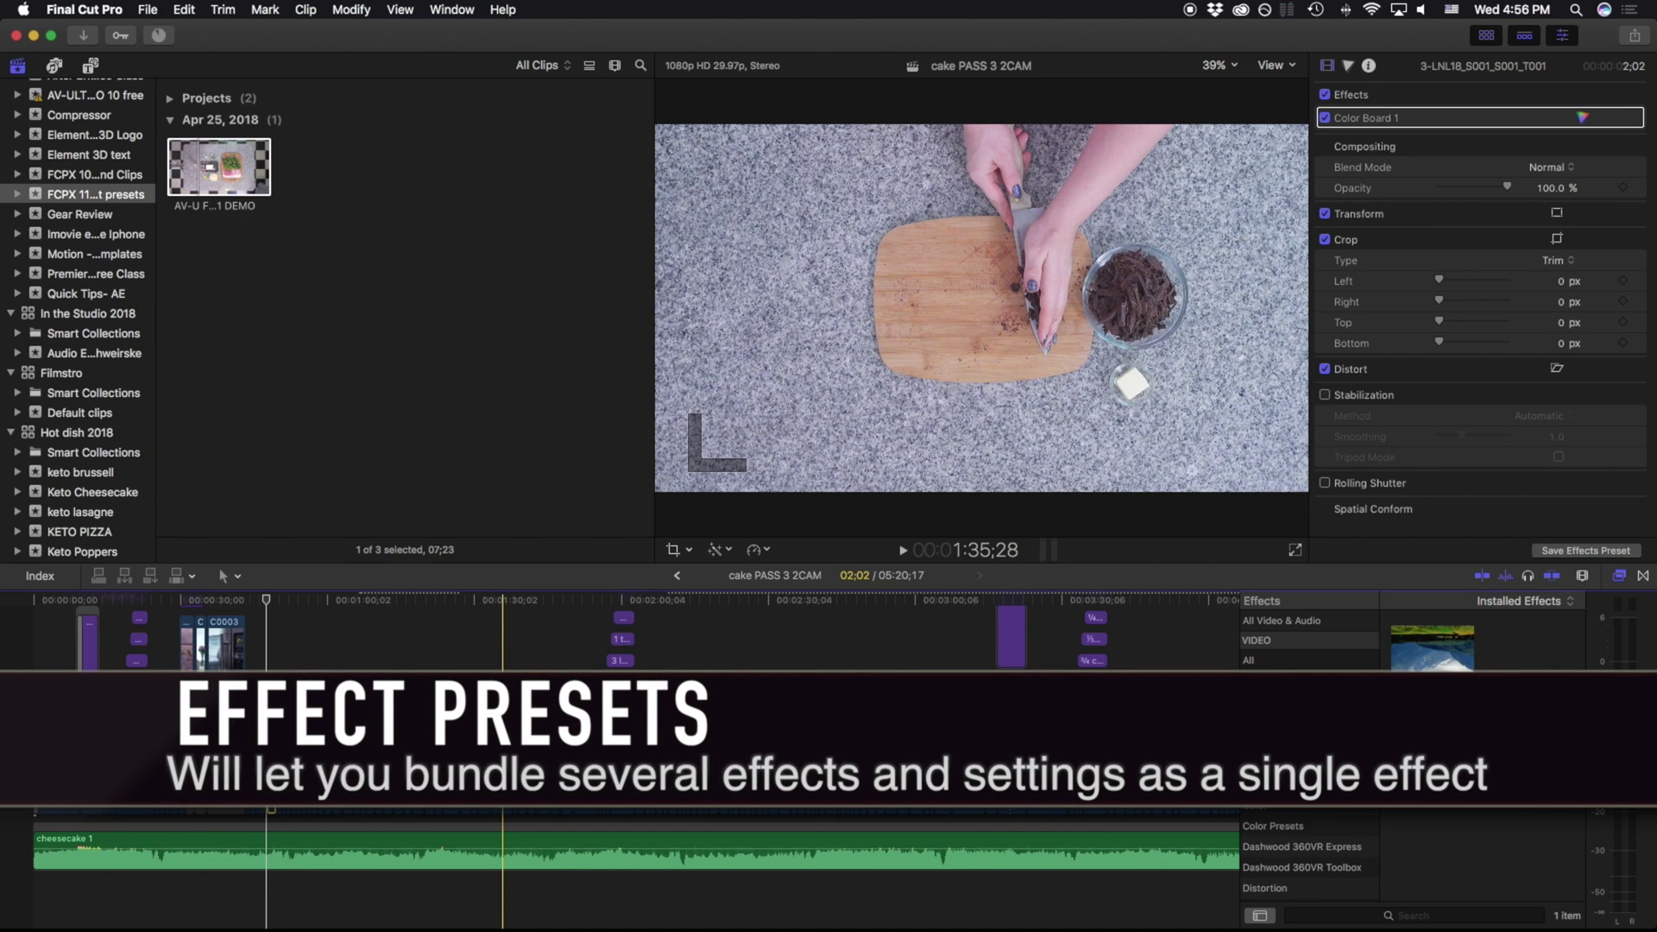
pyautogui.press('super+bracketleft')
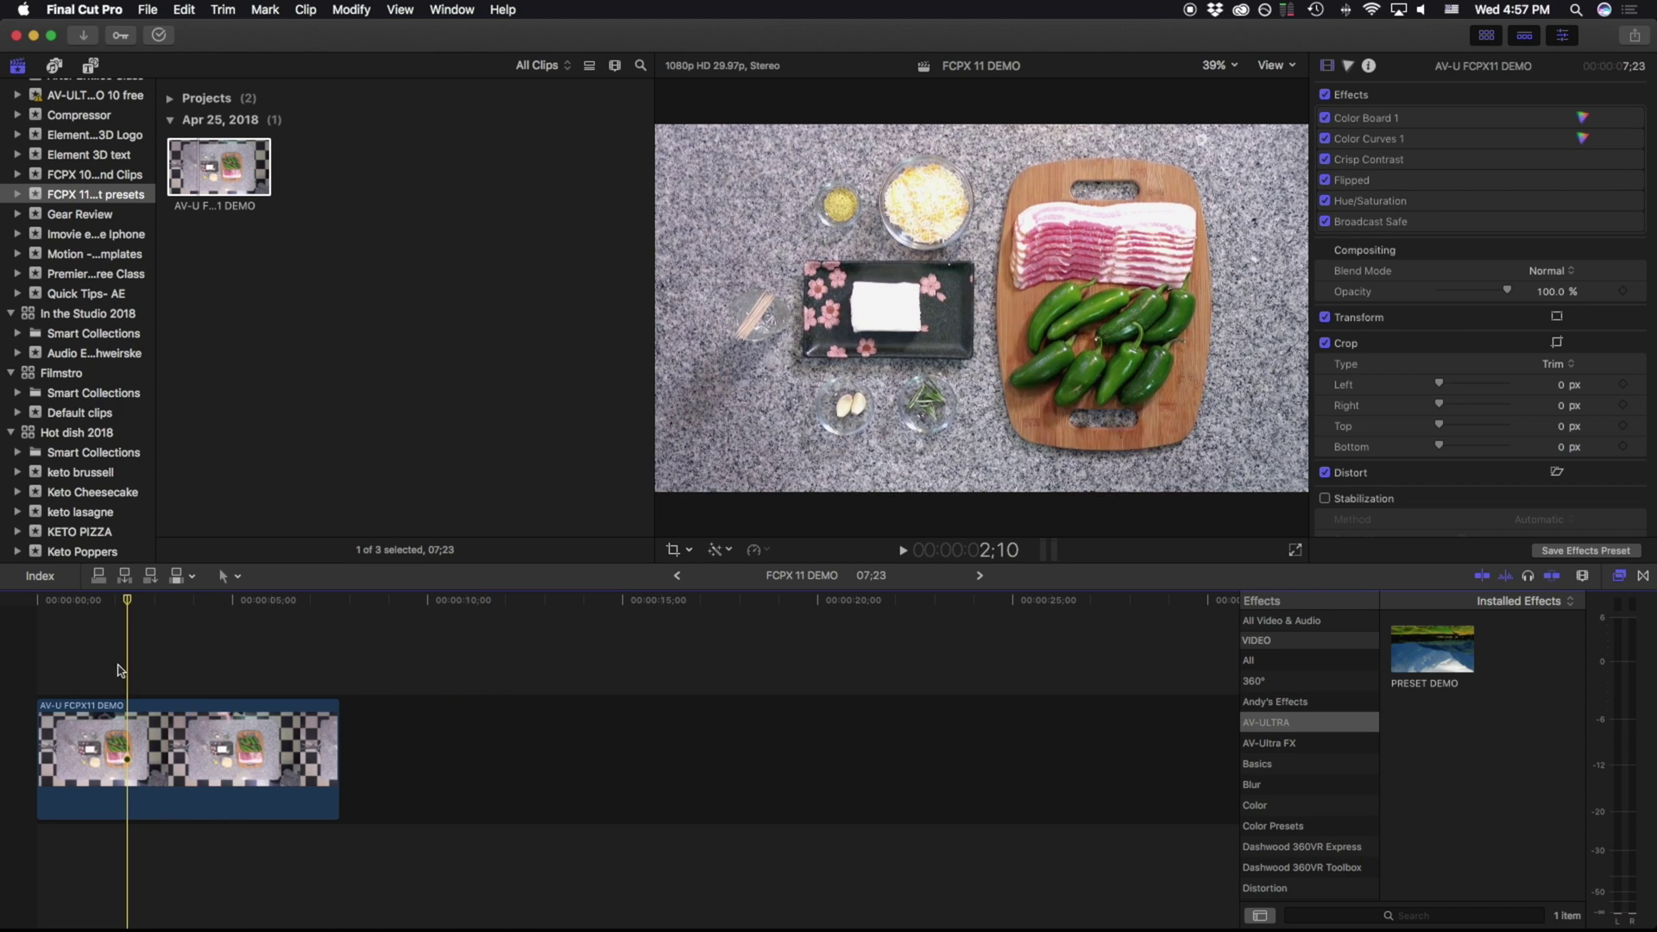
pyautogui.click(90, 719)
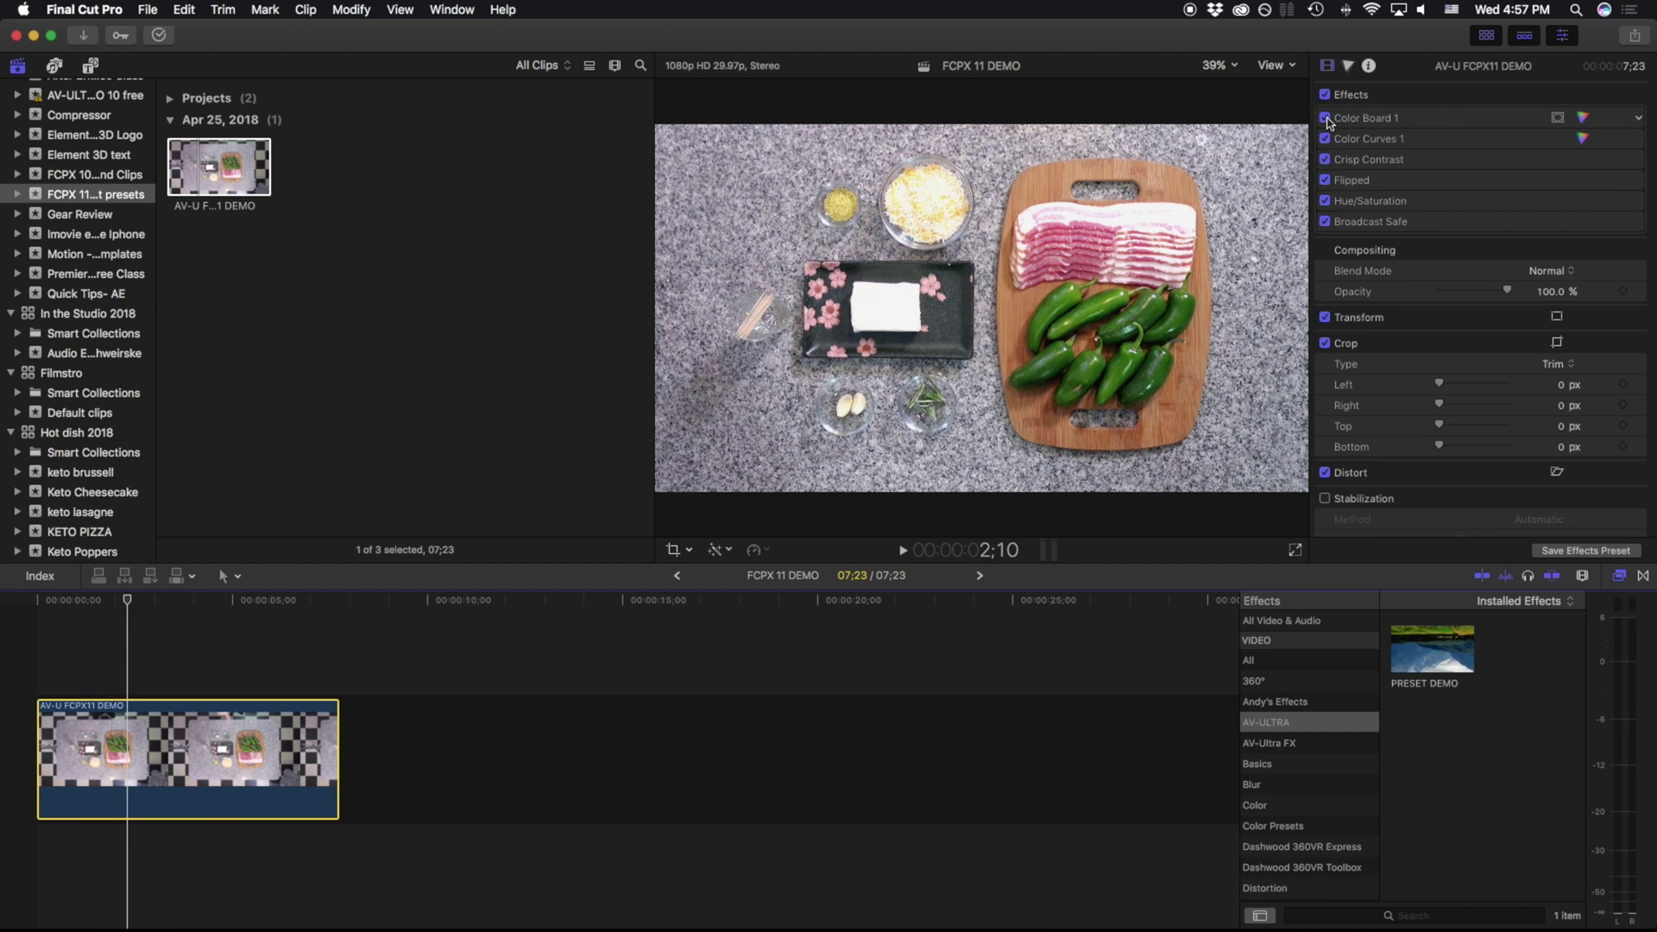
pyautogui.click(1326, 118)
pyautogui.click(1324, 138)
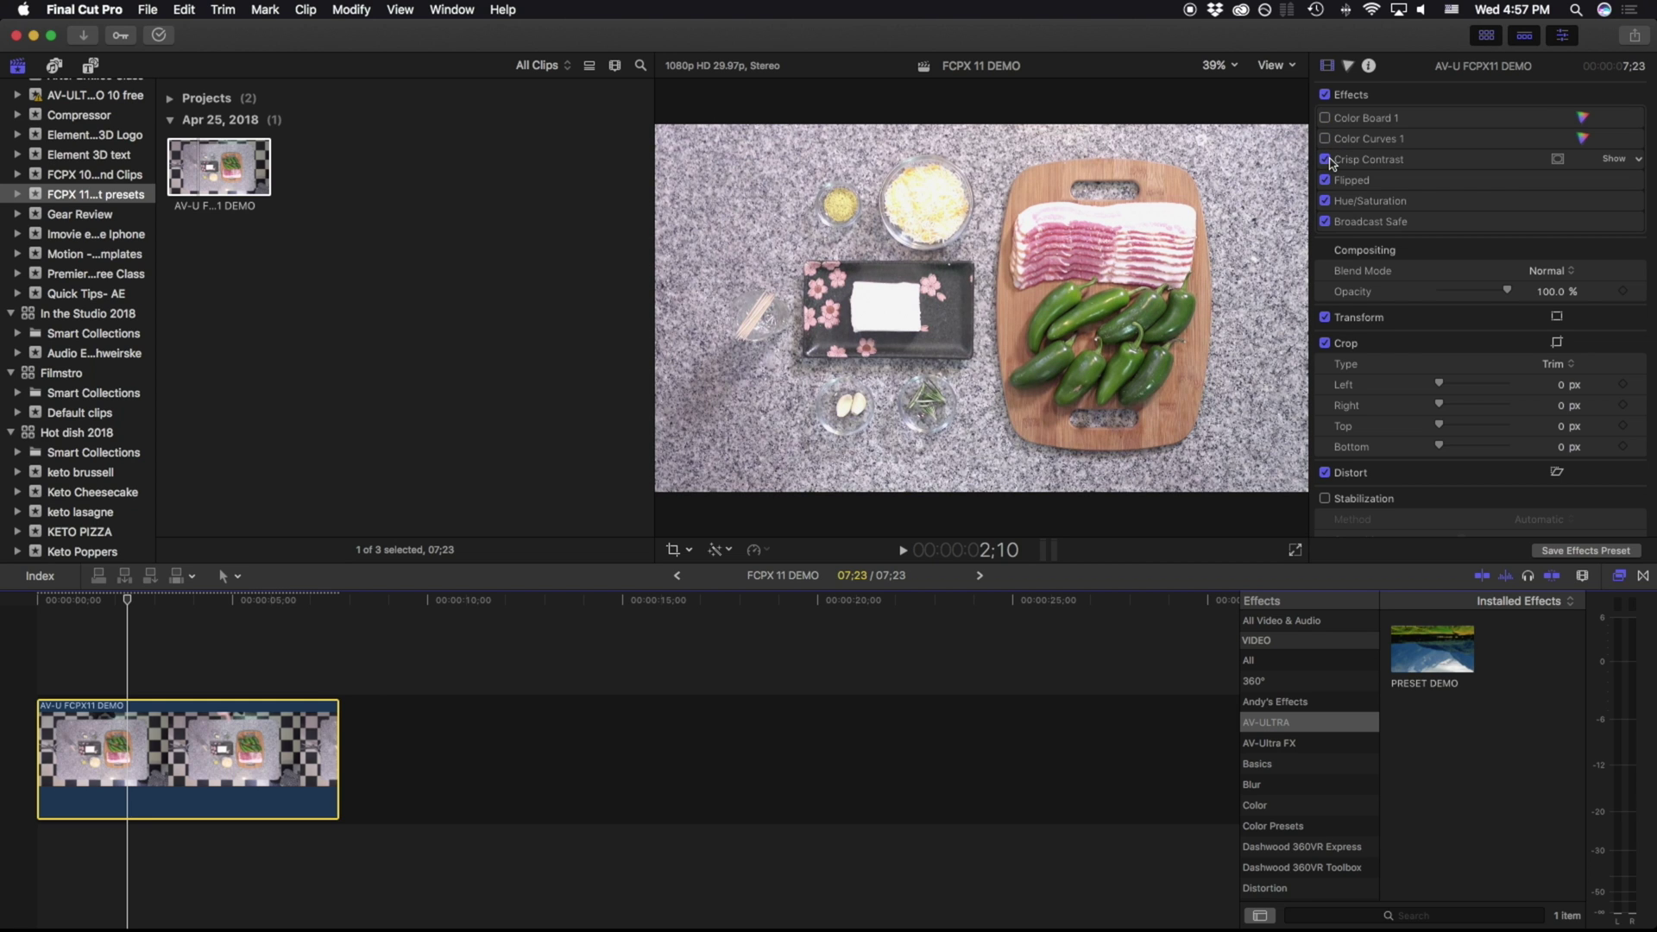
pyautogui.click(1327, 160)
pyautogui.click(1326, 180)
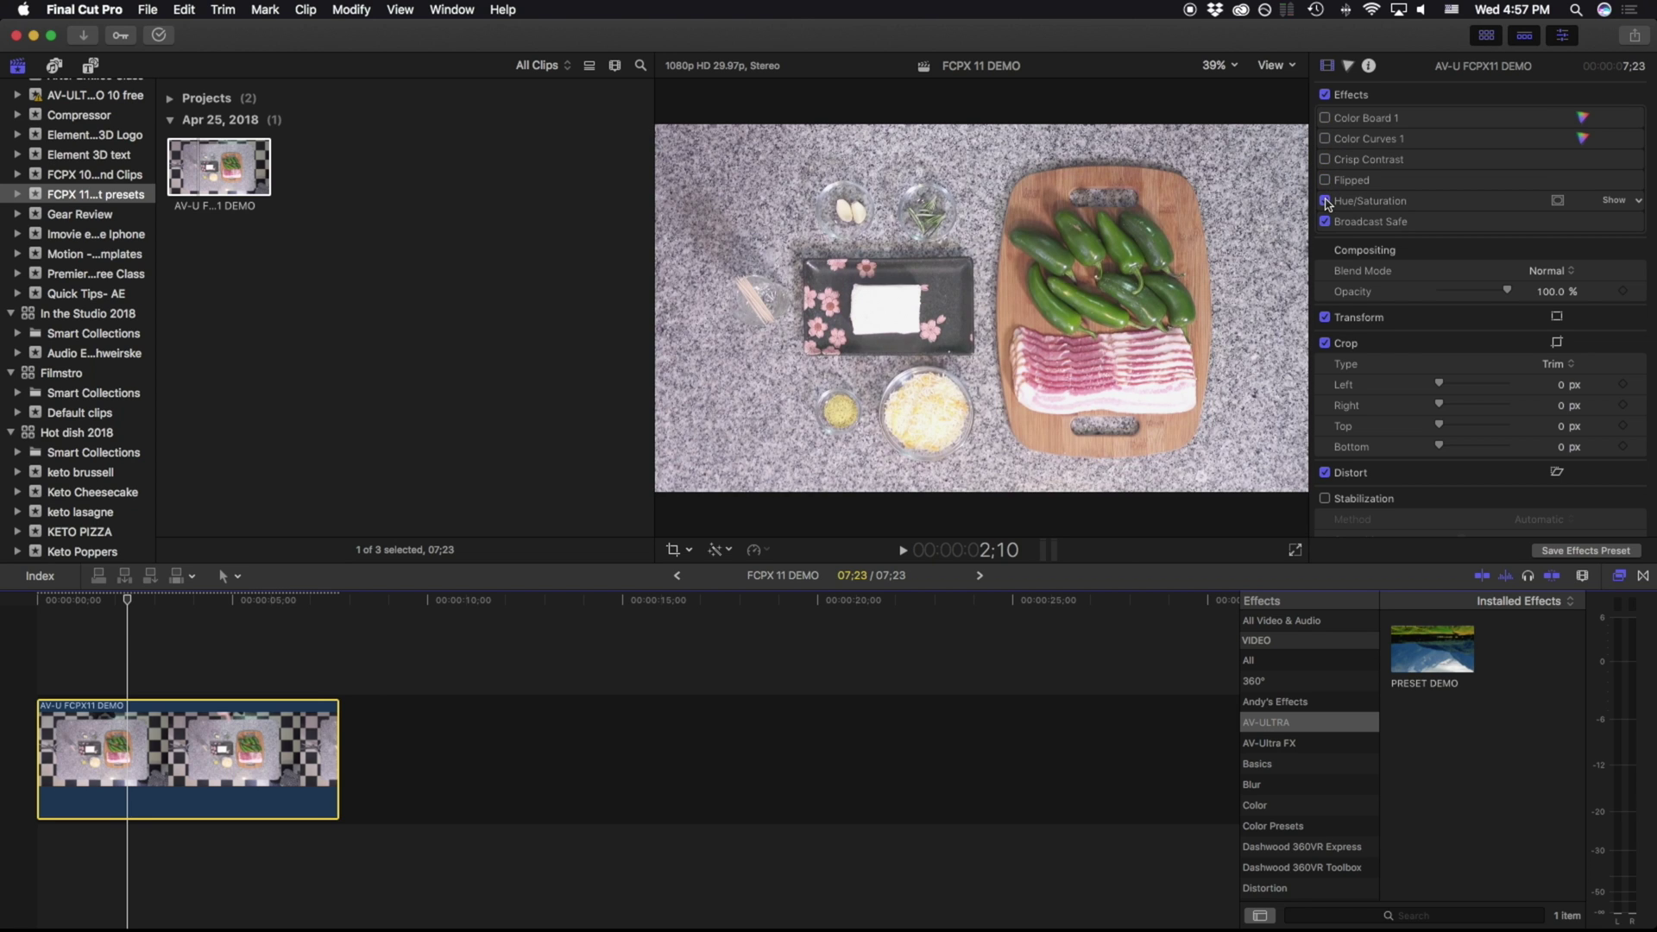
pyautogui.click(1326, 201)
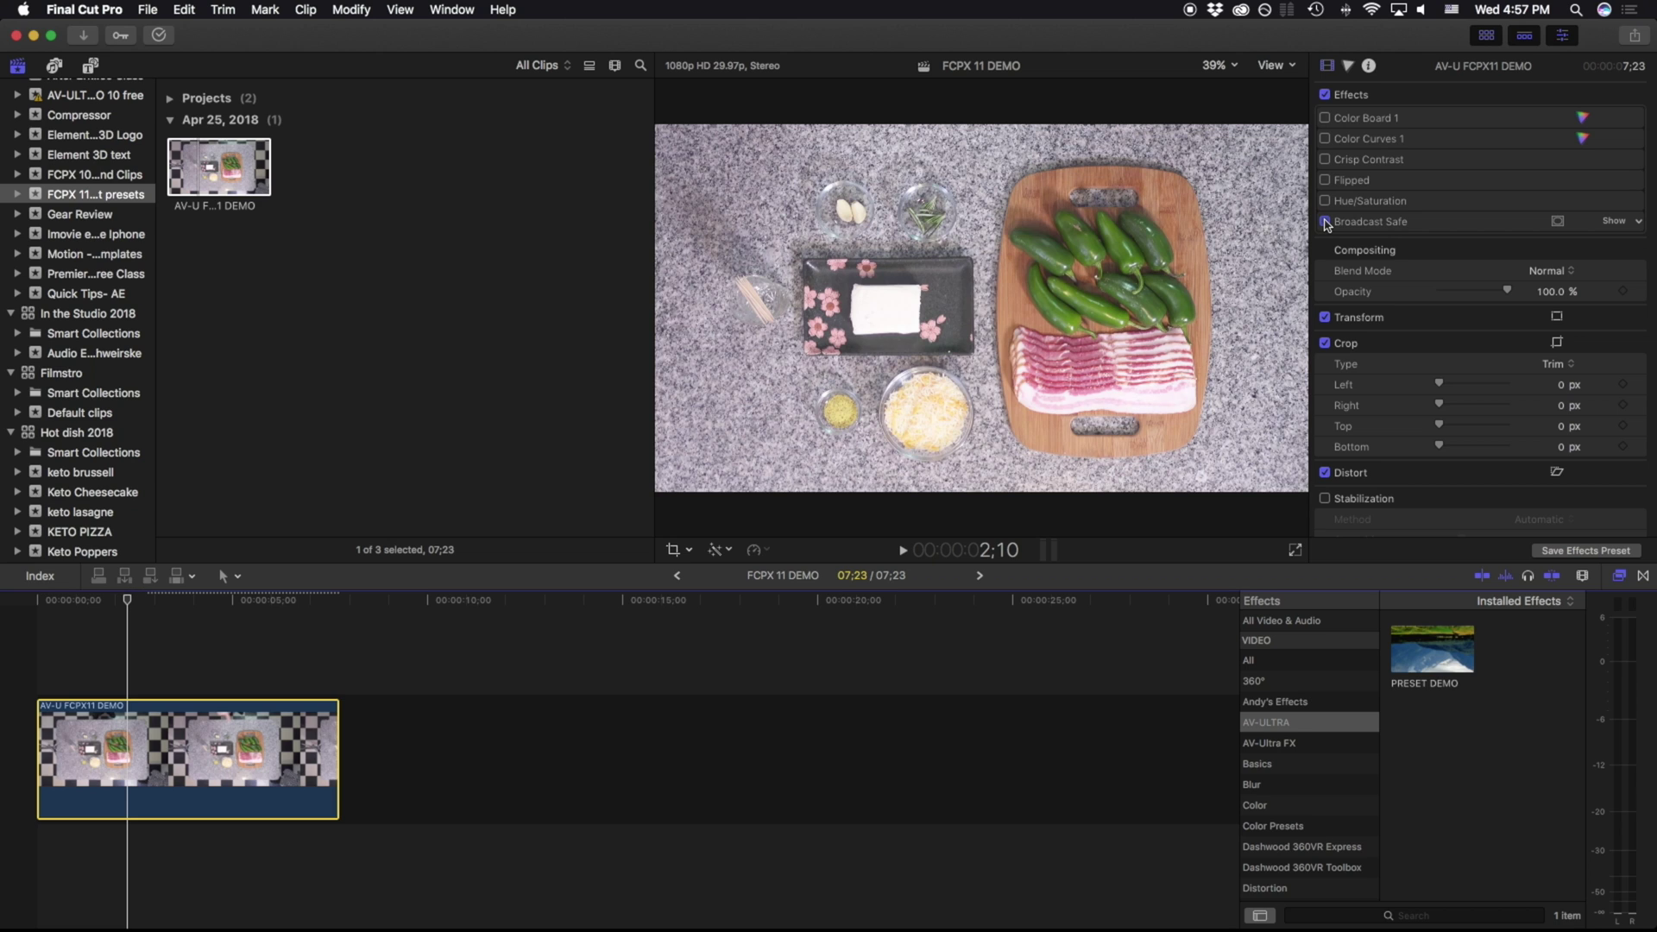
pyautogui.click(1325, 318)
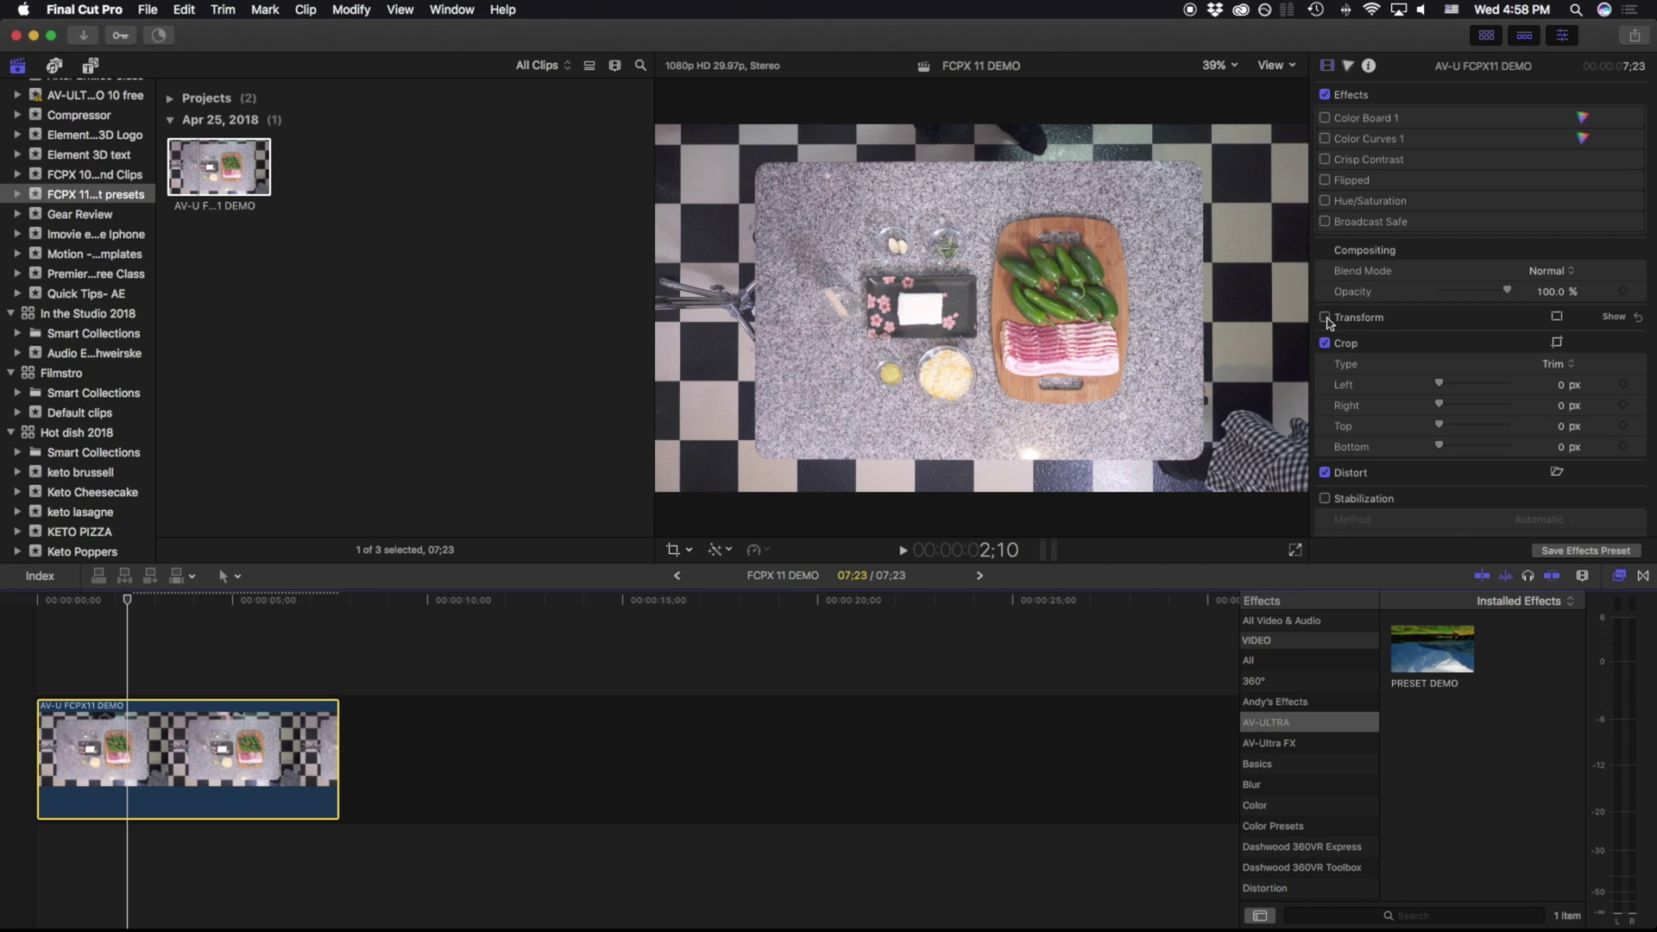
pyautogui.click(1326, 317)
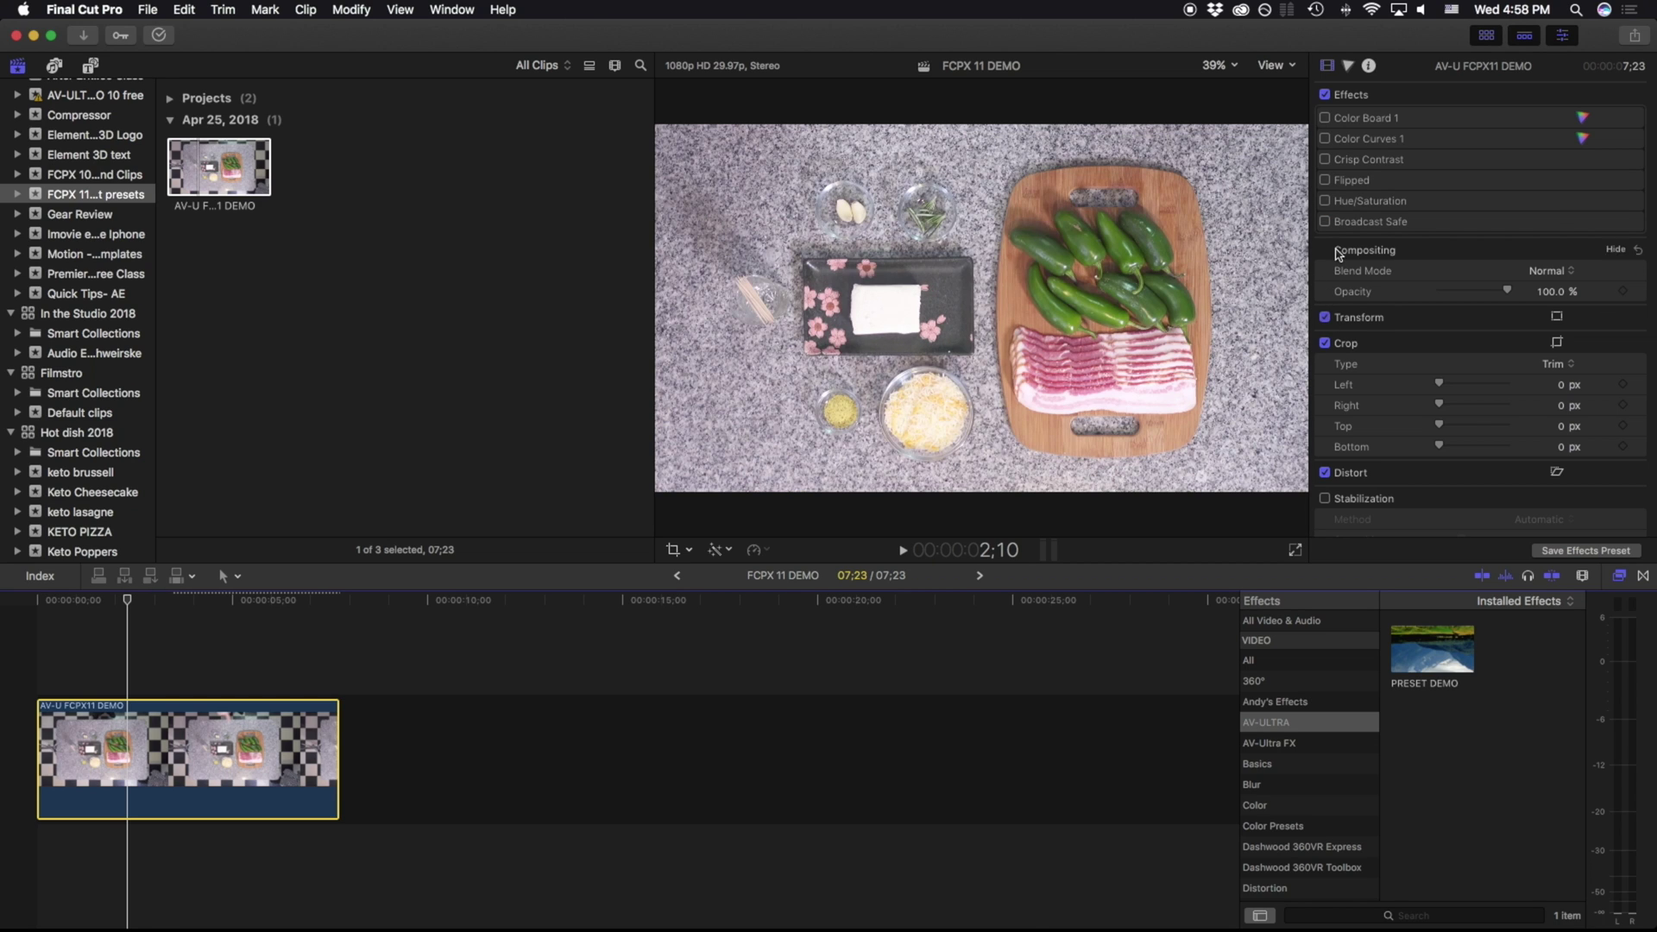
pyautogui.click(1326, 221)
pyautogui.click(1326, 201)
pyautogui.click(1325, 180)
pyautogui.click(1326, 160)
pyautogui.click(1325, 139)
pyautogui.click(1325, 118)
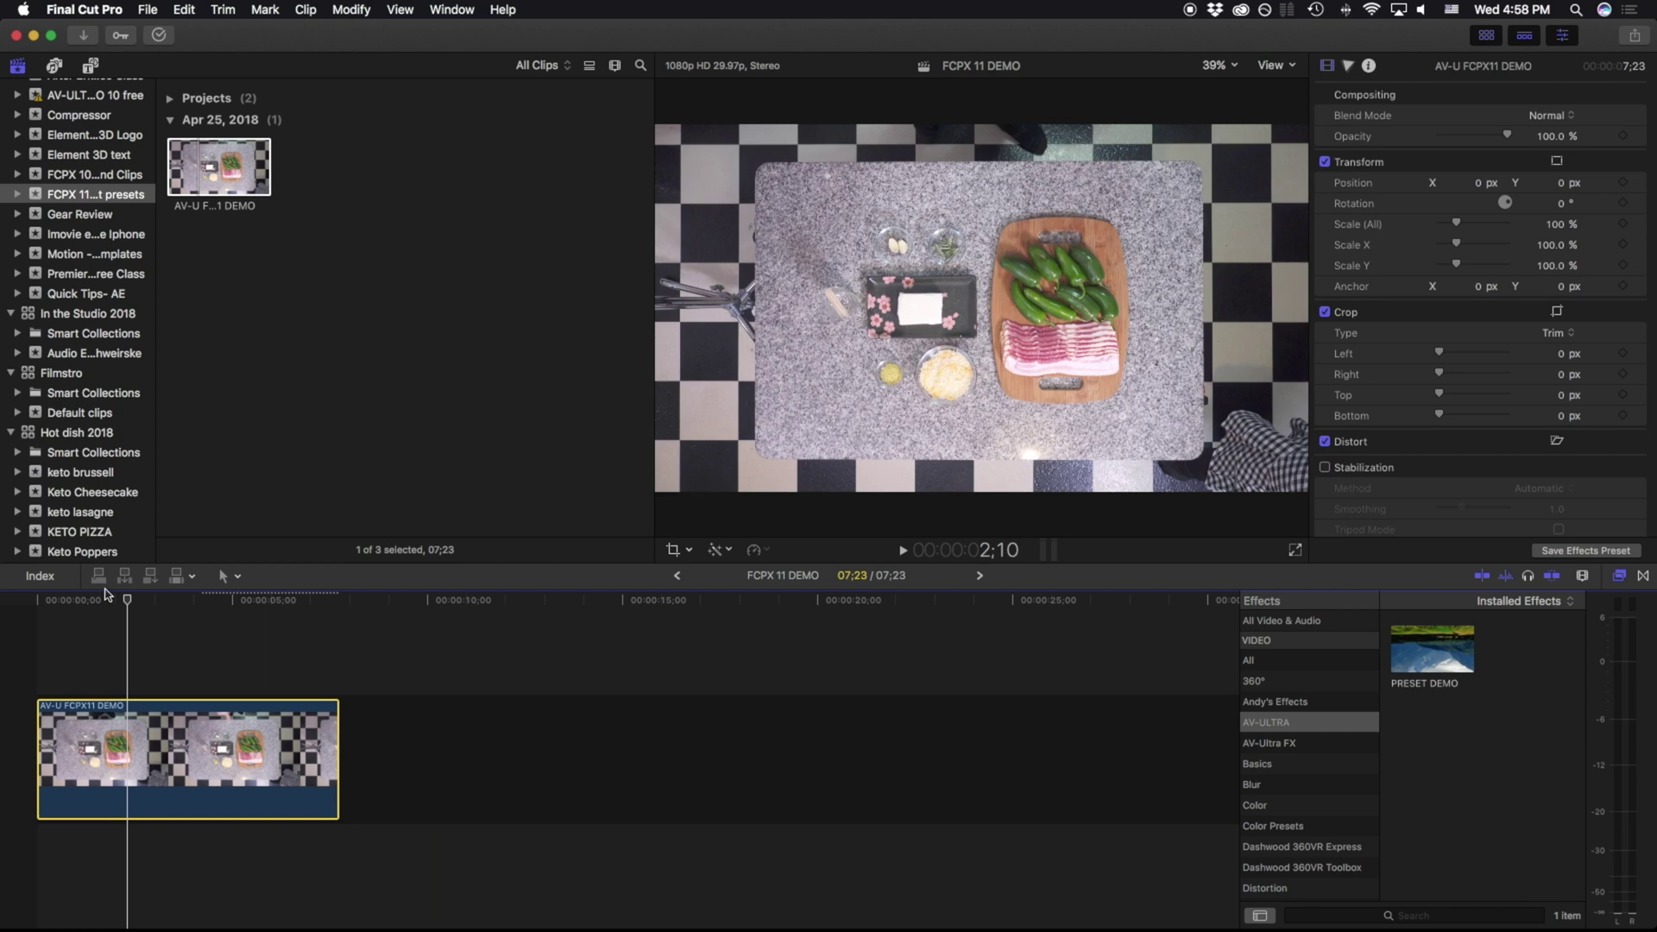
pyautogui.click(98, 647)
pyautogui.moveTo(1435, 658); pyautogui.dragTo(170, 733)
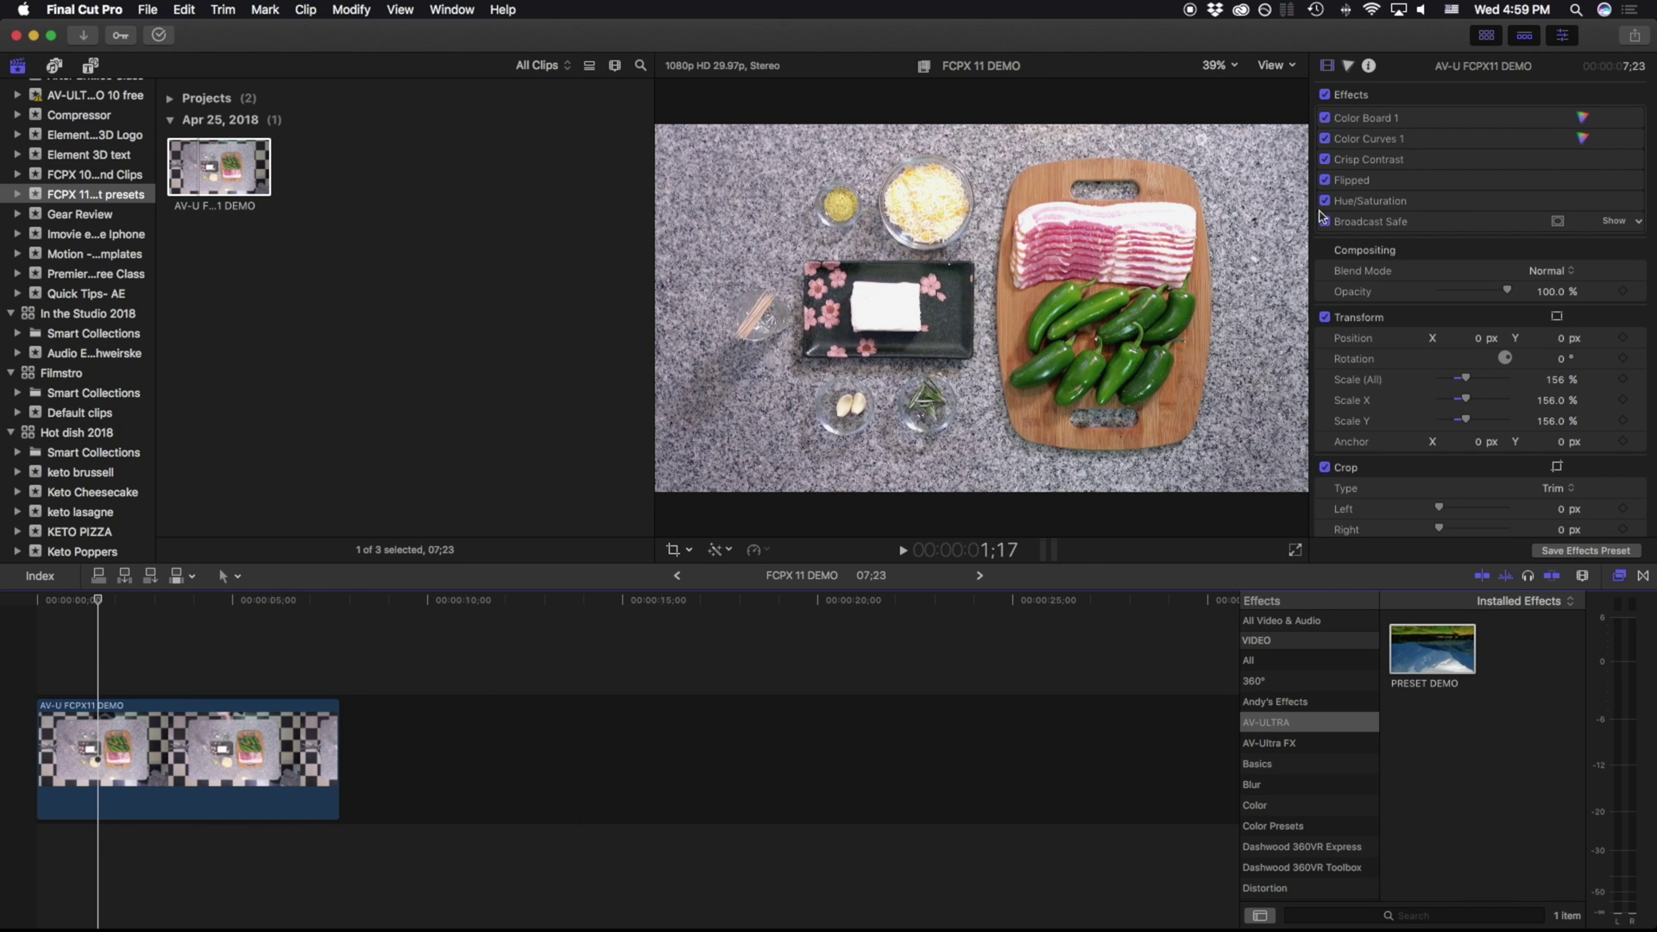
pyautogui.press('super+z')
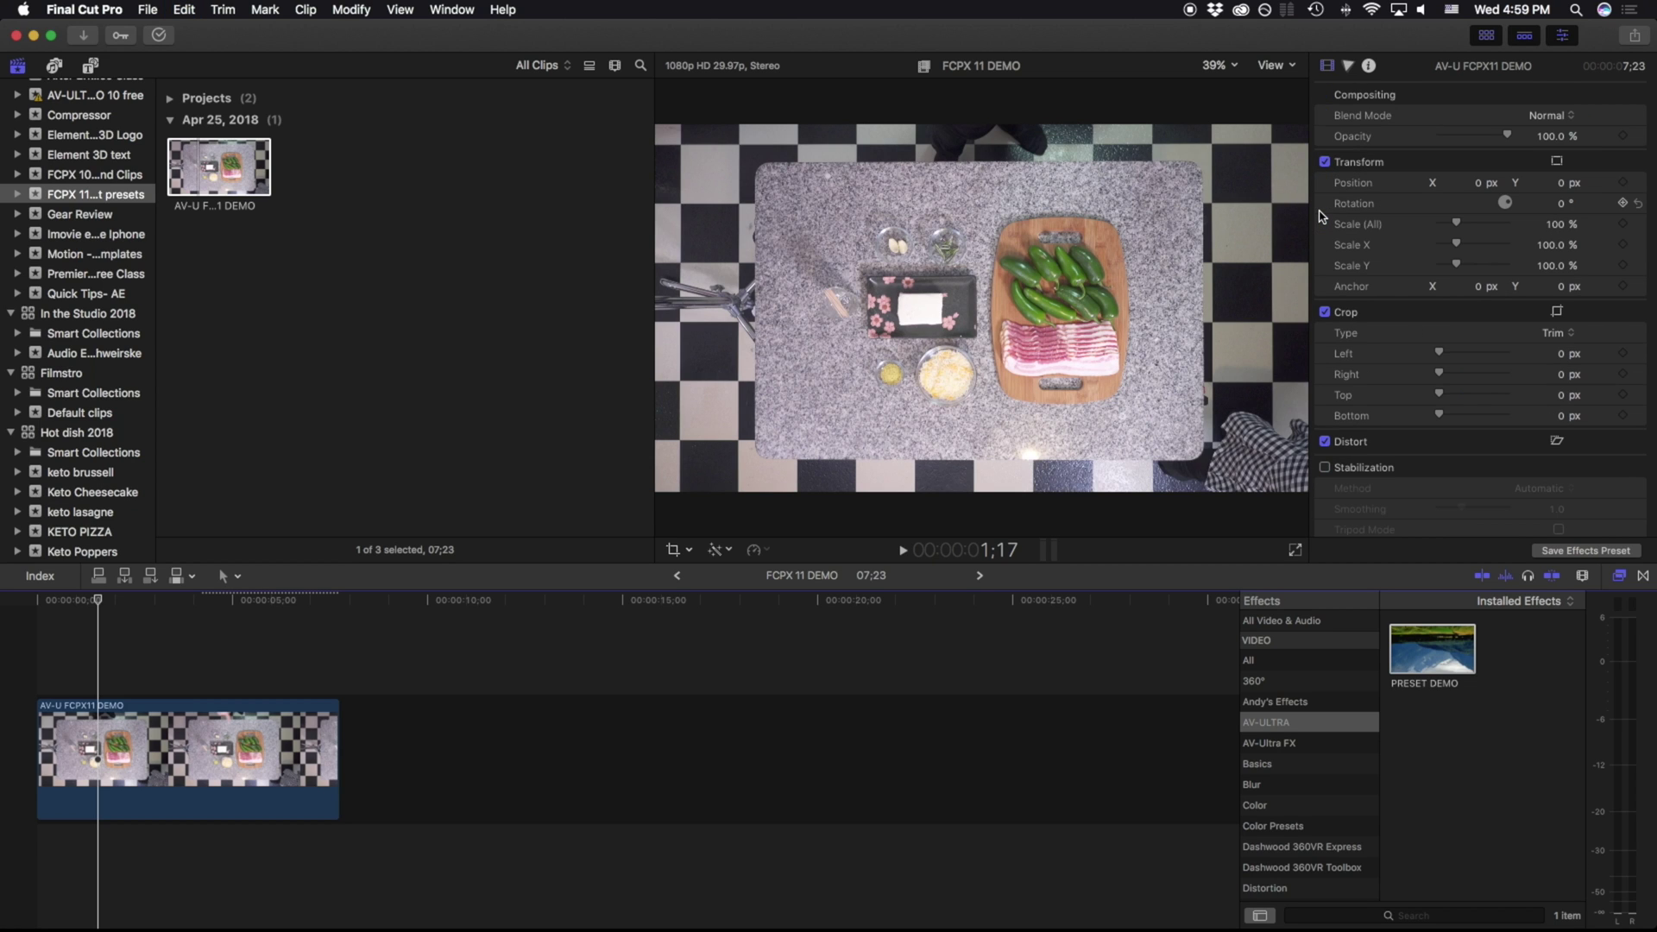
# Scale the demo clip to 150% with X position 10.8 px, cropping out the floor
pyautogui.click(108, 716)
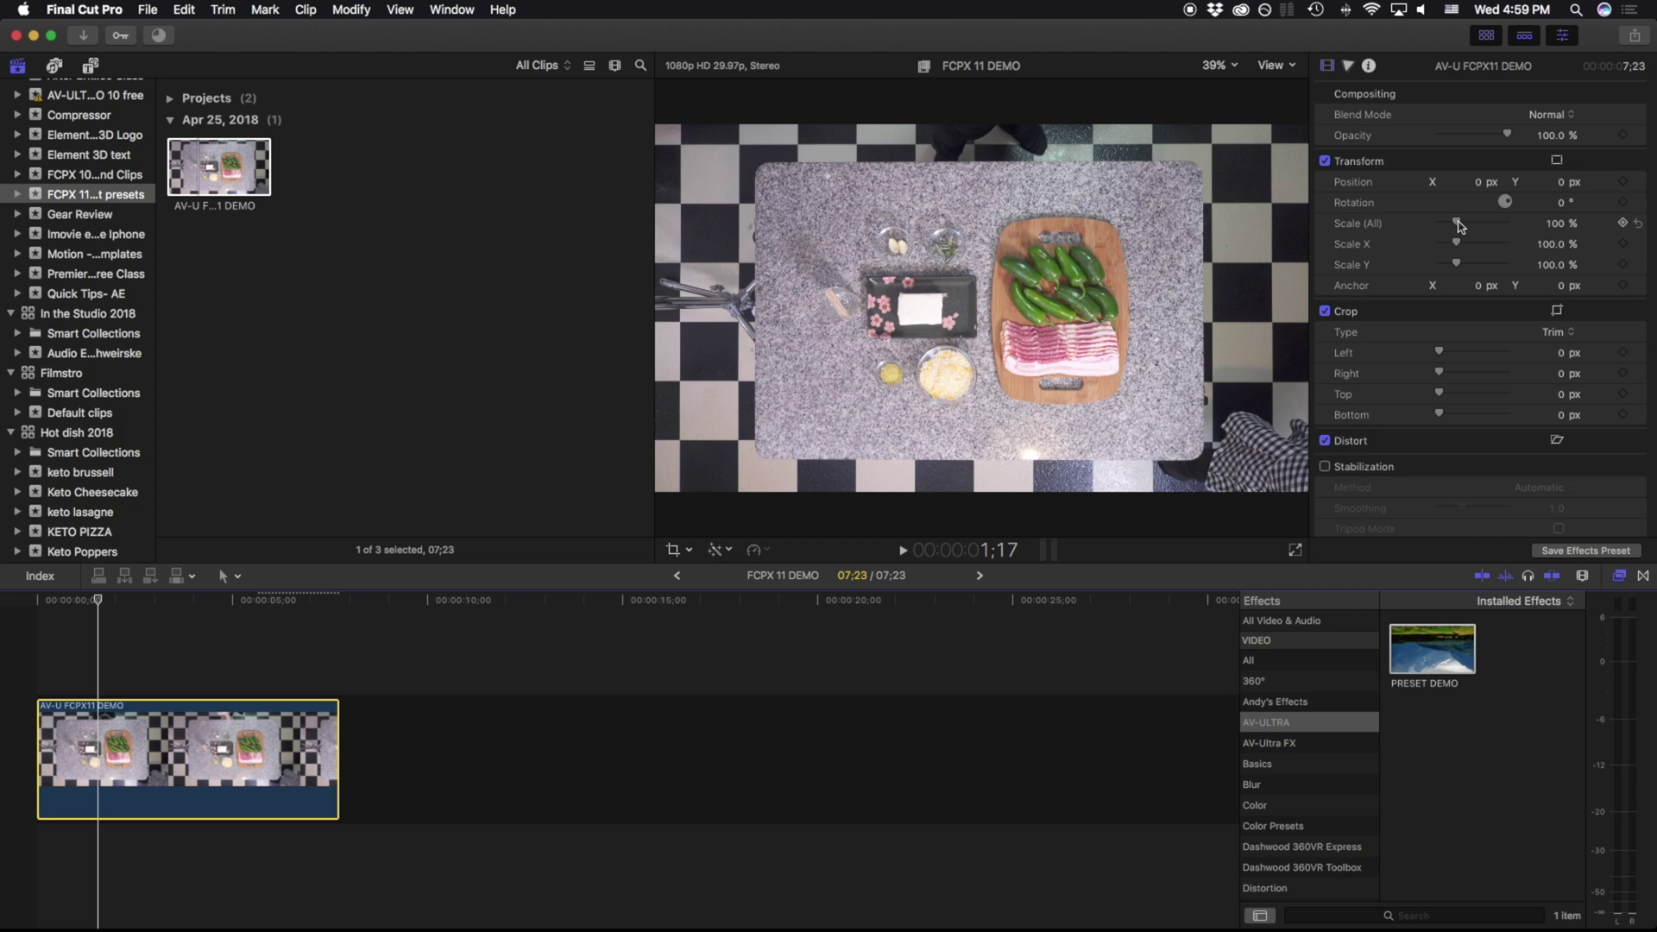
pyautogui.moveTo(1459, 225); pyautogui.dragTo(1478, 182)
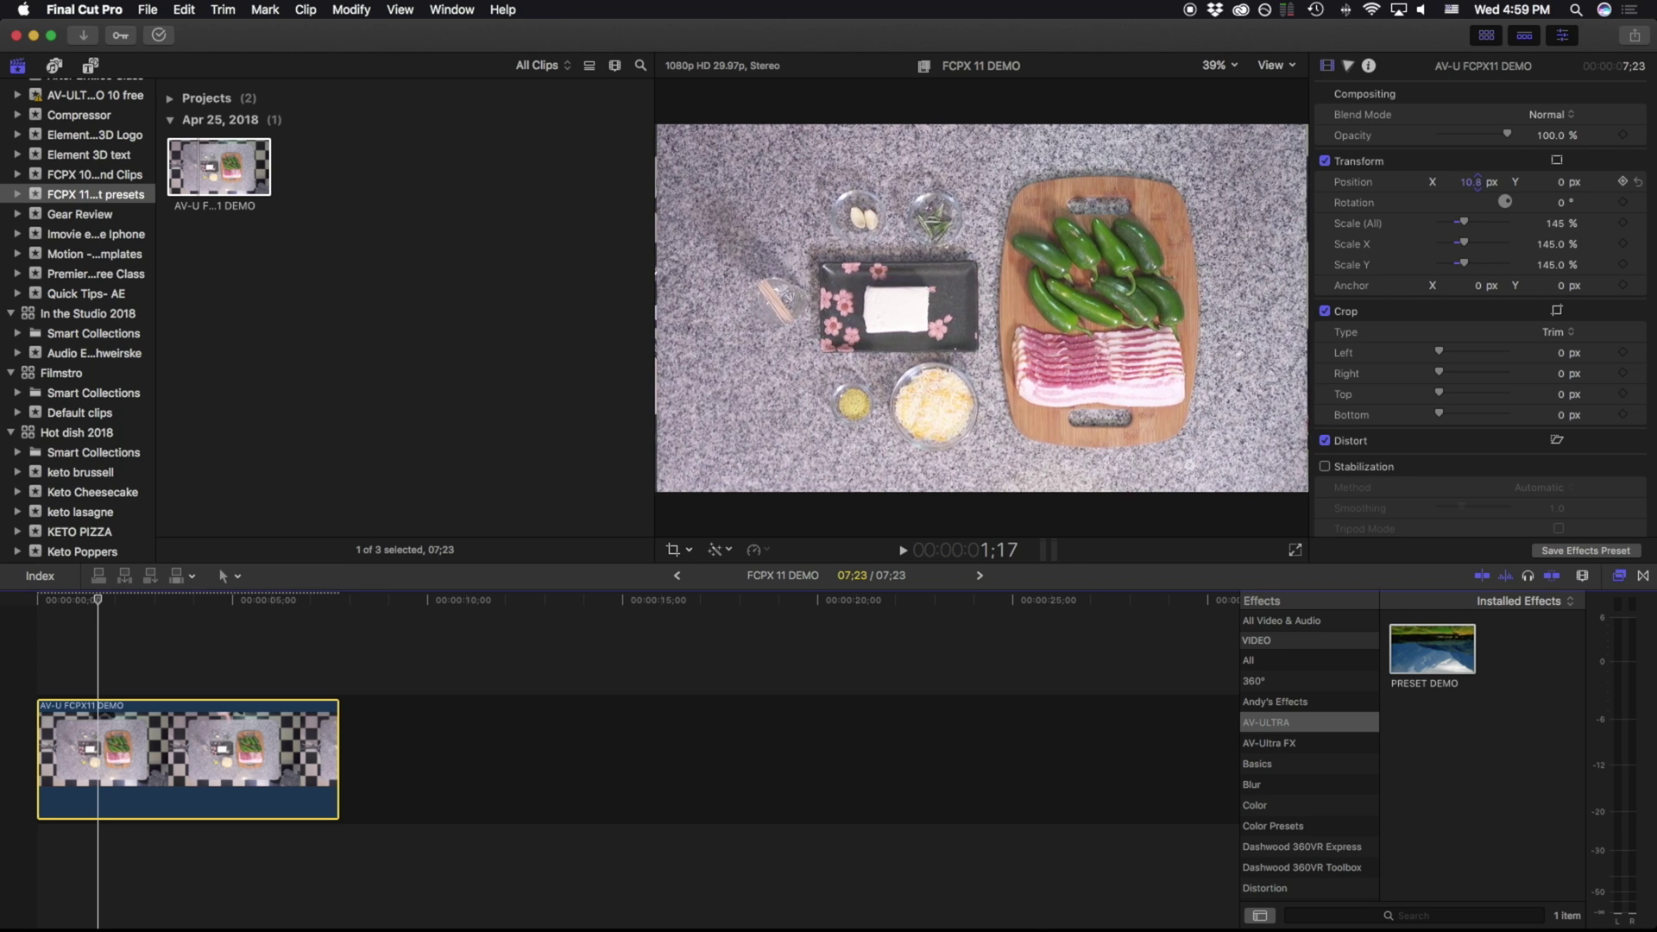
pyautogui.click(1558, 227)
pyautogui.write('150')
pyautogui.press('Return')
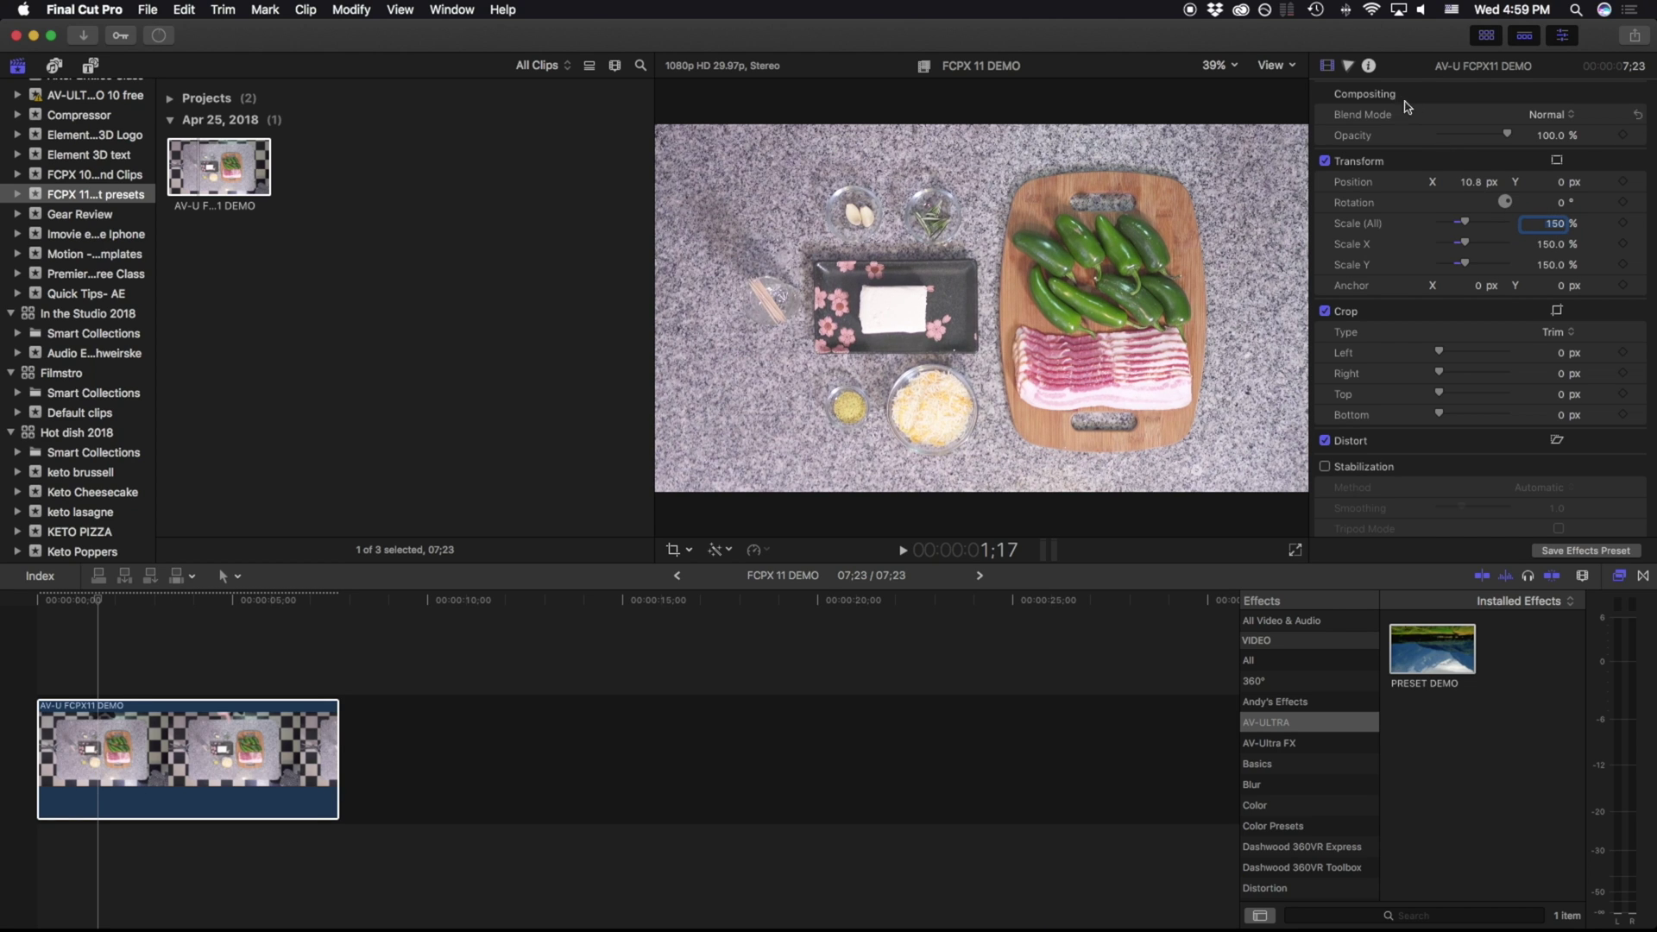
# Add Color Curves 1 and shift the Color Board Master hue to 222° on the demo clip
pyautogui.click(1350, 66)
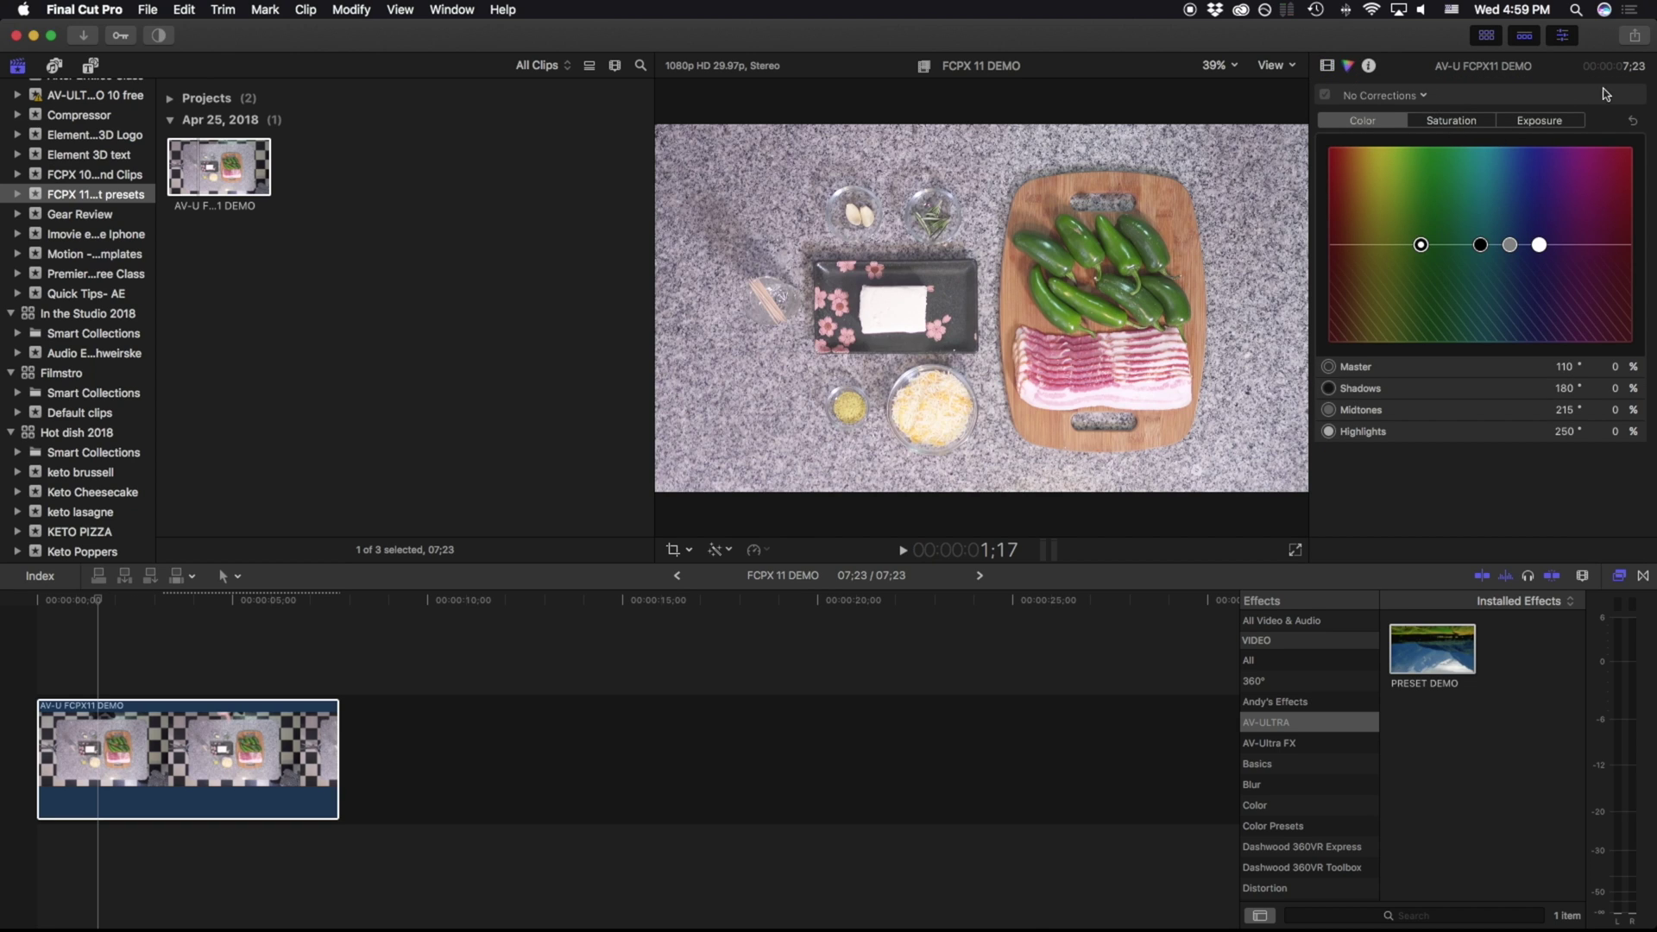
pyautogui.click(1424, 95)
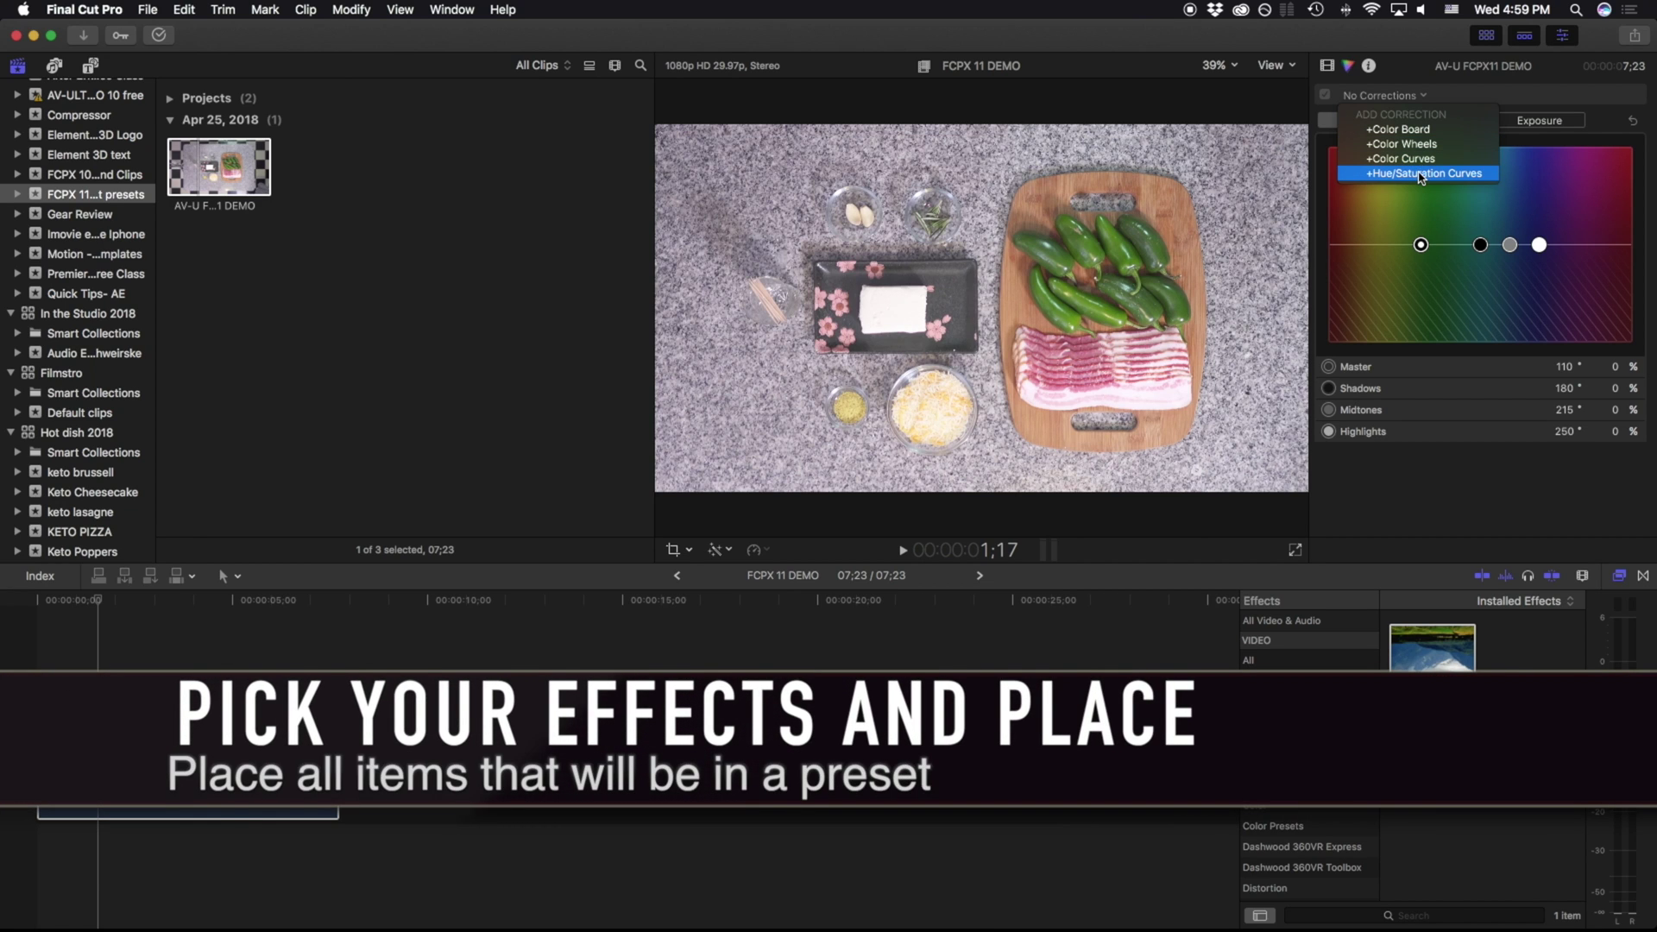
pyautogui.click(1425, 159)
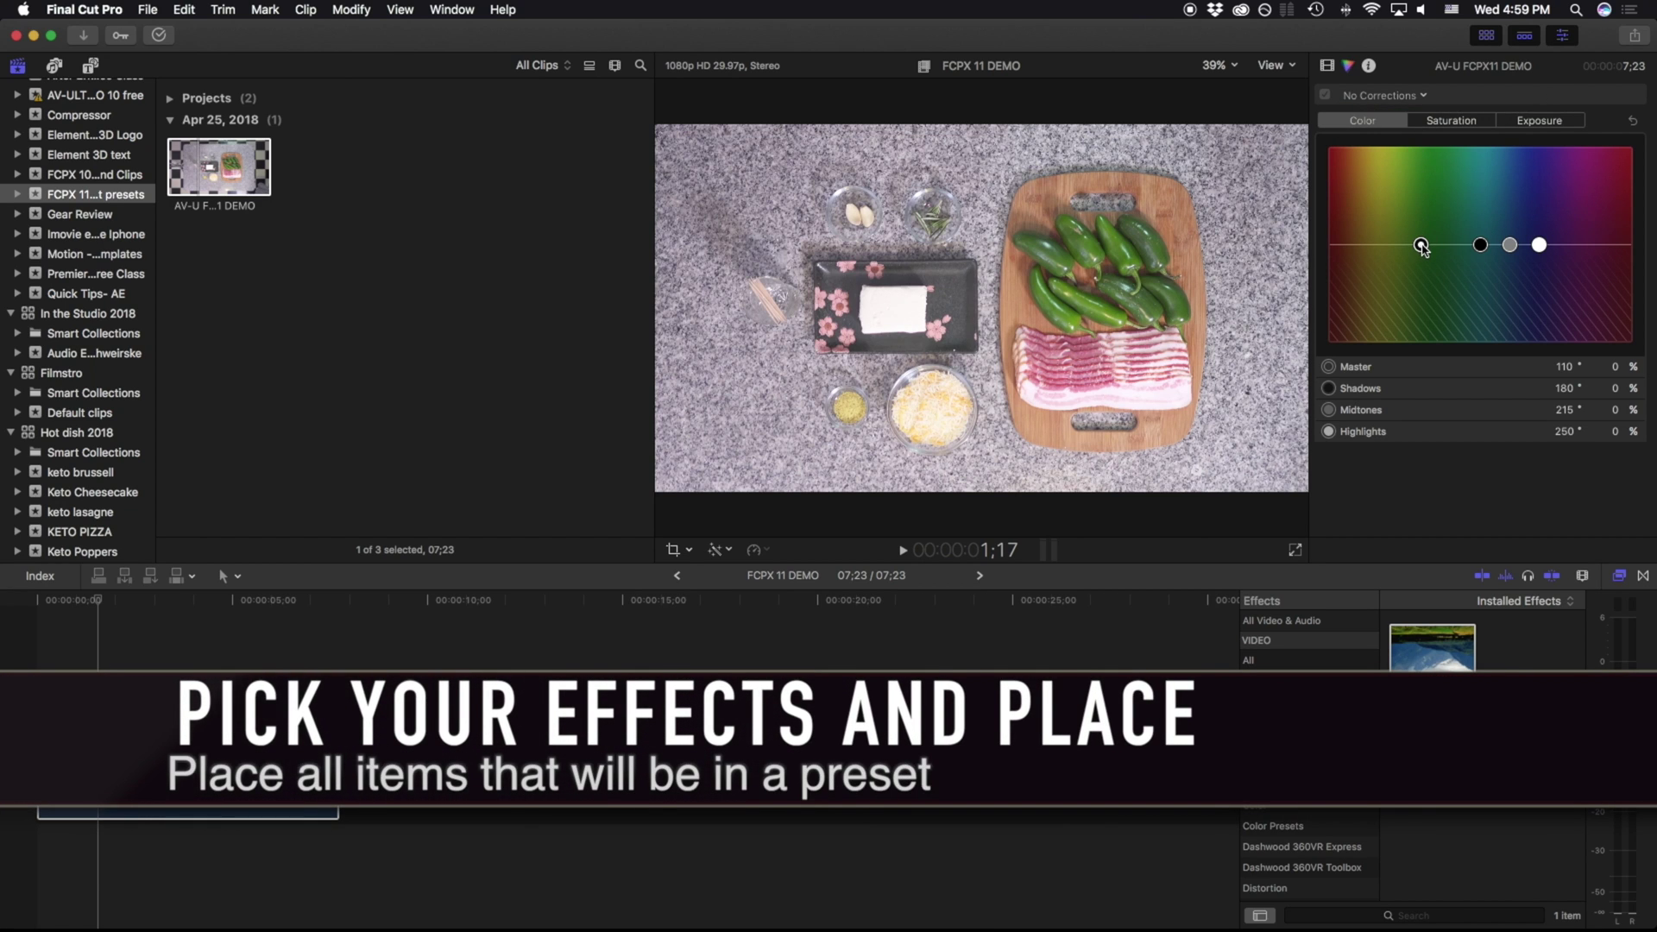
pyautogui.moveTo(1420, 244); pyautogui.dragTo(1516, 248)
pyautogui.press('super+6')
pyautogui.scroll(-5, 1550, 188)
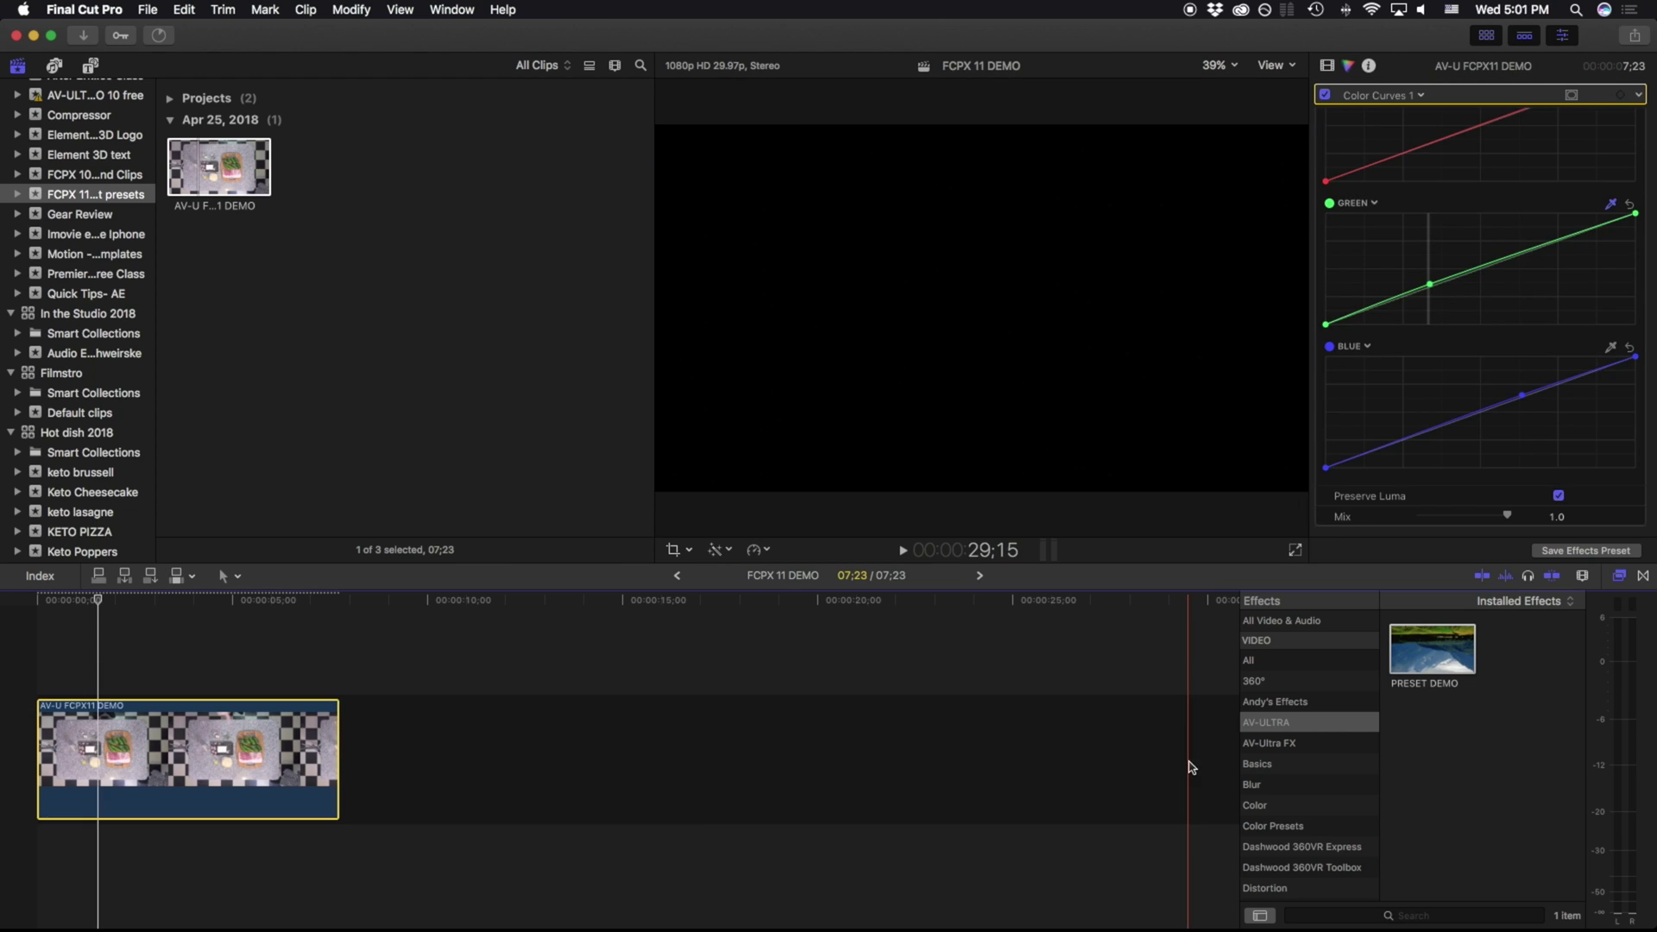
# Apply Crisp Contrast and Broadcast Safe to the food clip
pyautogui.click(1278, 766)
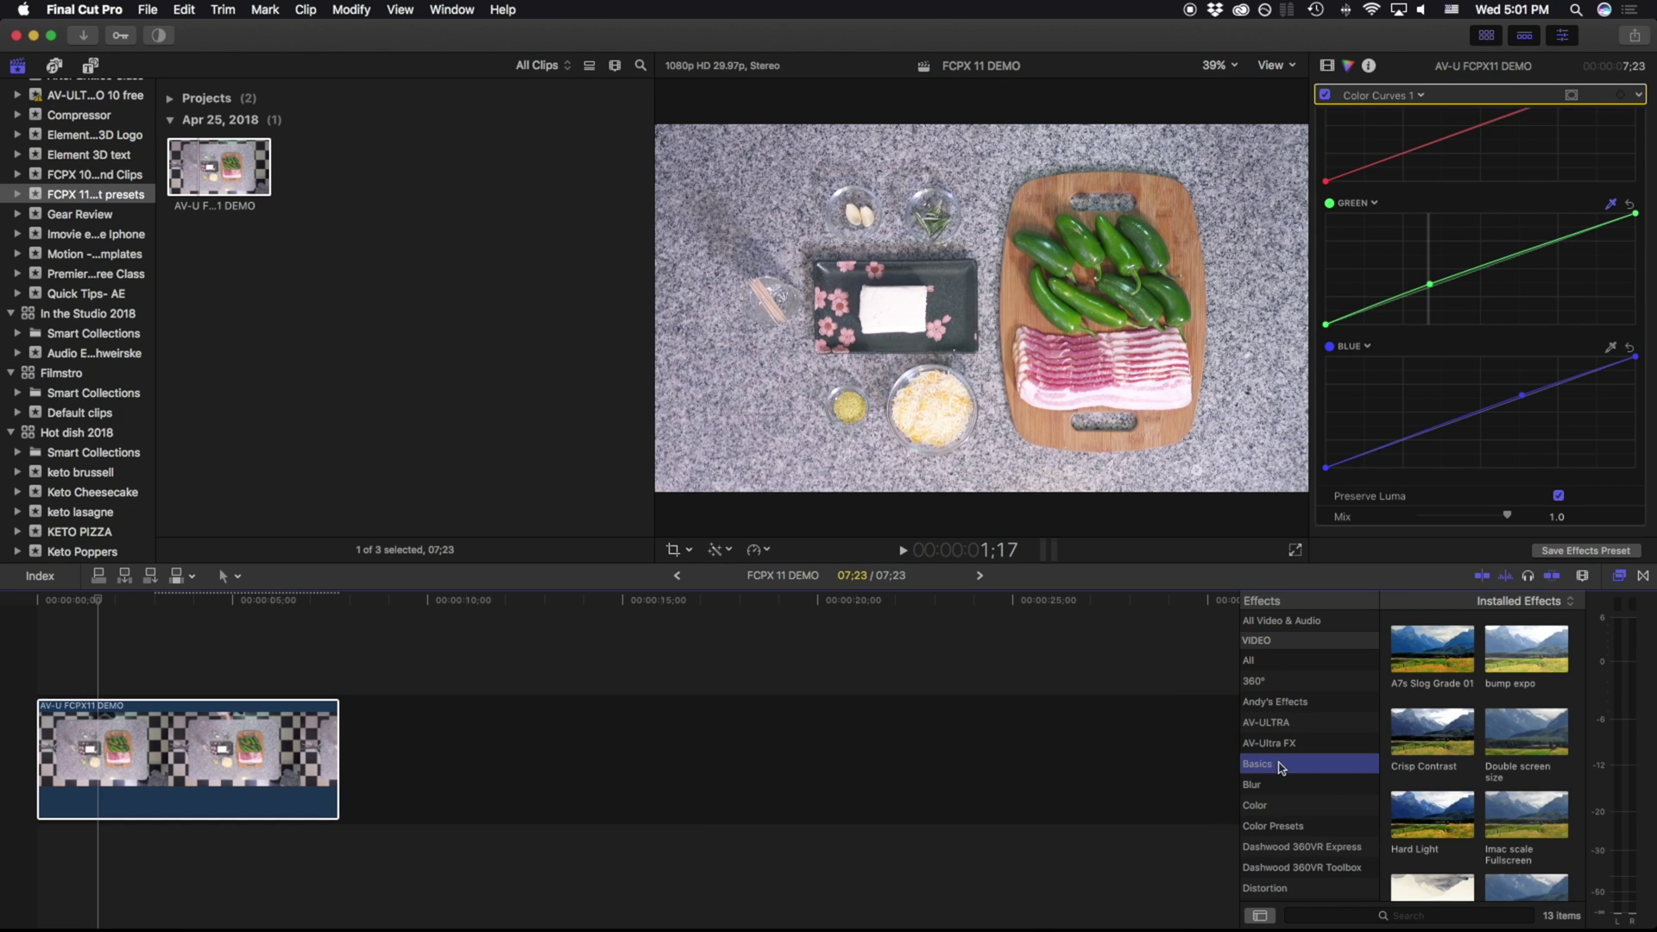
pyautogui.moveTo(1433, 733); pyautogui.dragTo(191, 756)
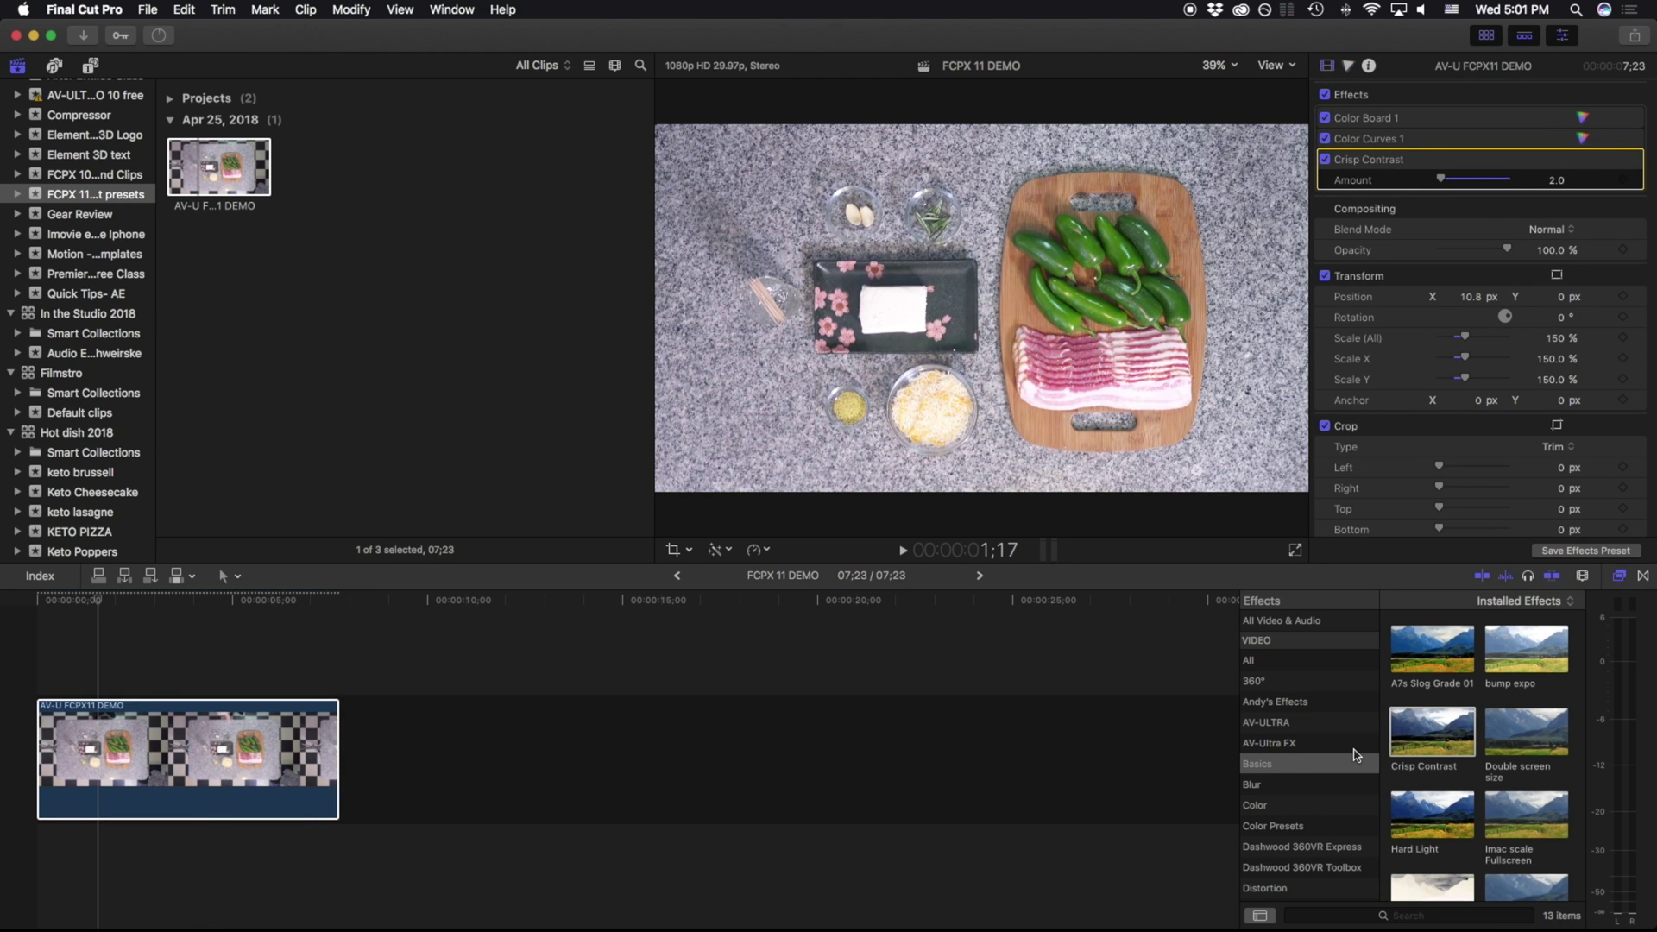
pyautogui.click(1248, 660)
pyautogui.click(1346, 916)
pyautogui.write('broad')
pyautogui.doubleClick(1432, 647)
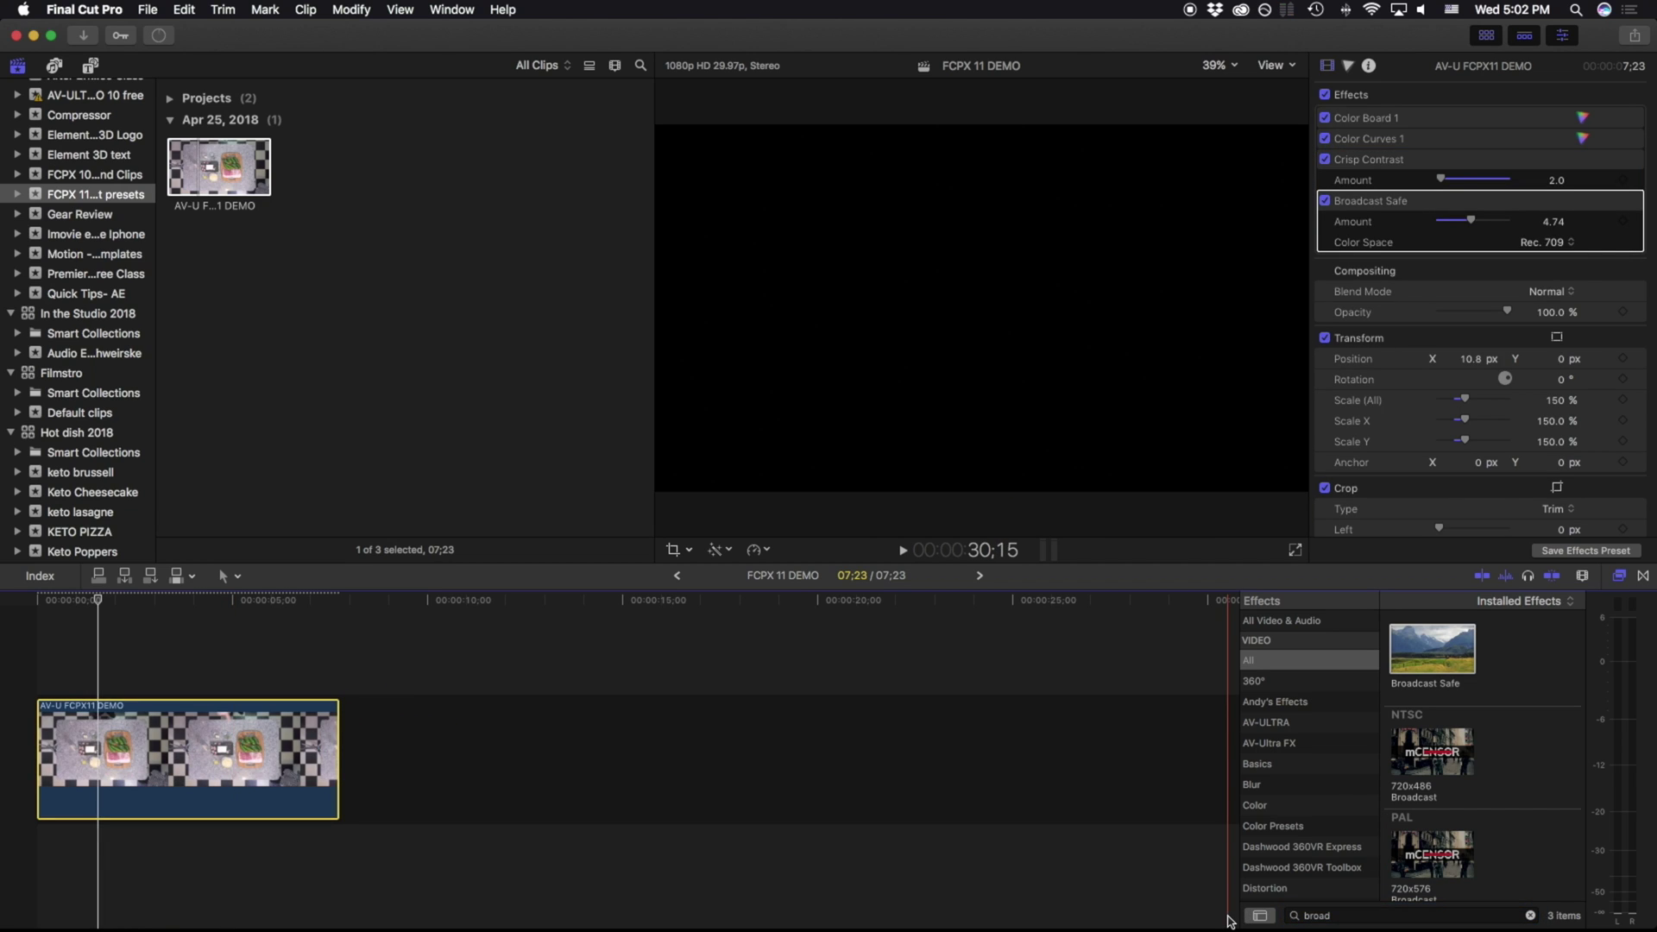
# Apply the Flipped effect and move Broadcast Safe below Flipped in the effect order
pyautogui.click(1229, 921)
pyautogui.click(1530, 915)
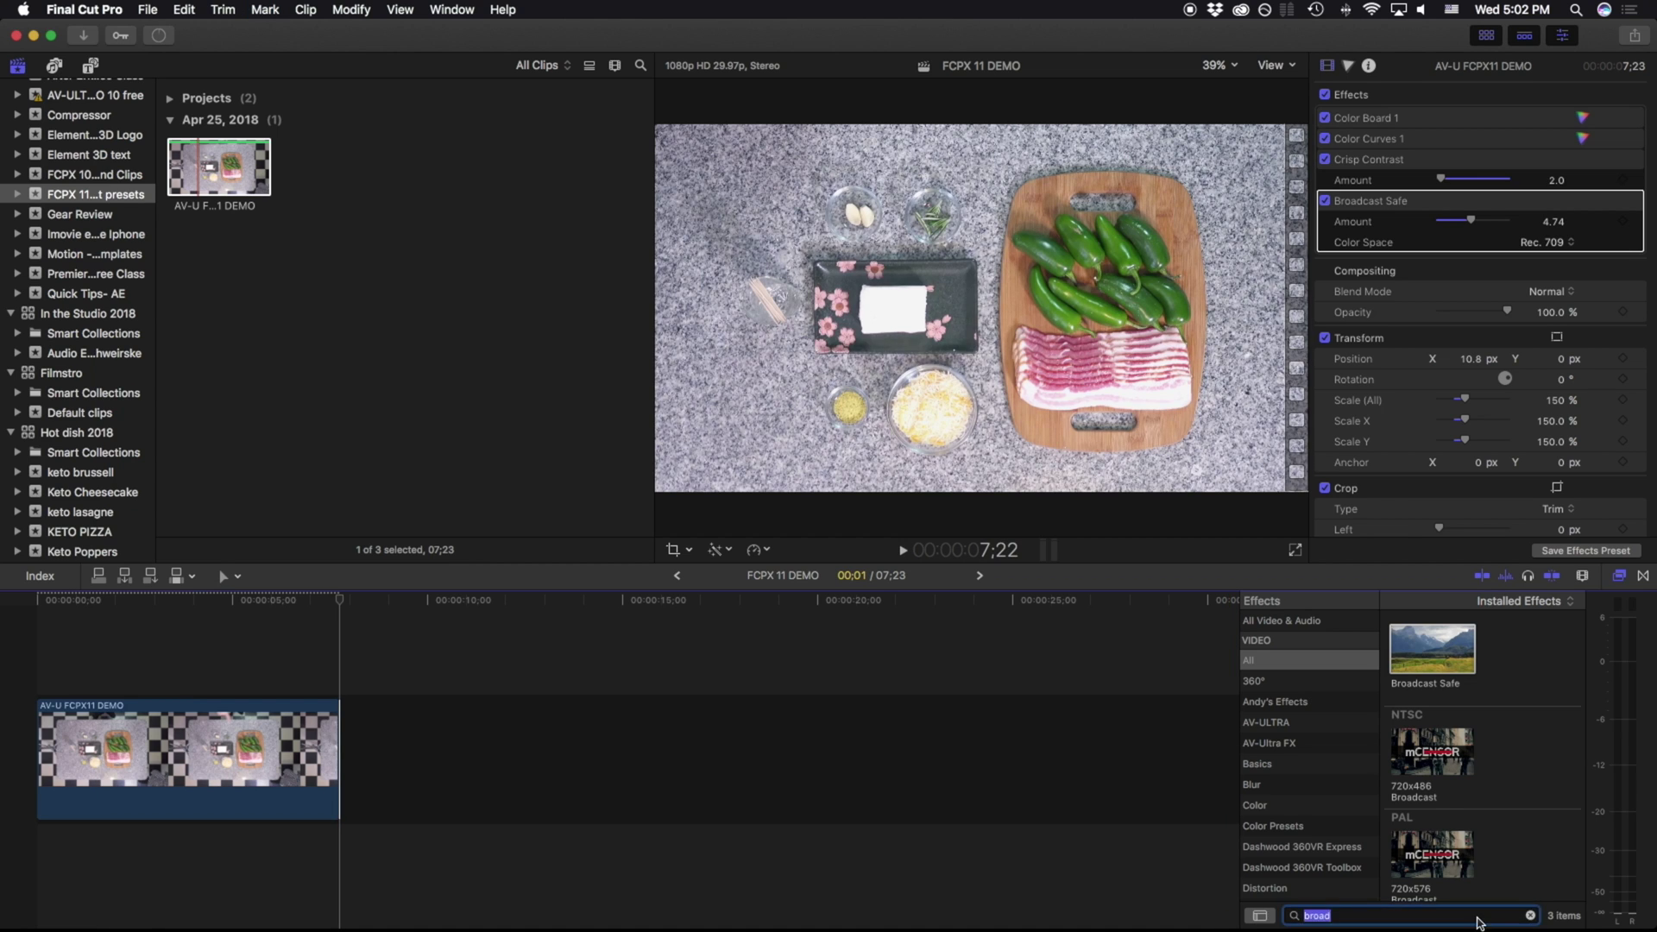
pyautogui.write('flip')
pyautogui.doubleClick(1432, 648)
pyautogui.moveTo(1378, 206); pyautogui.dragTo(1381, 324)
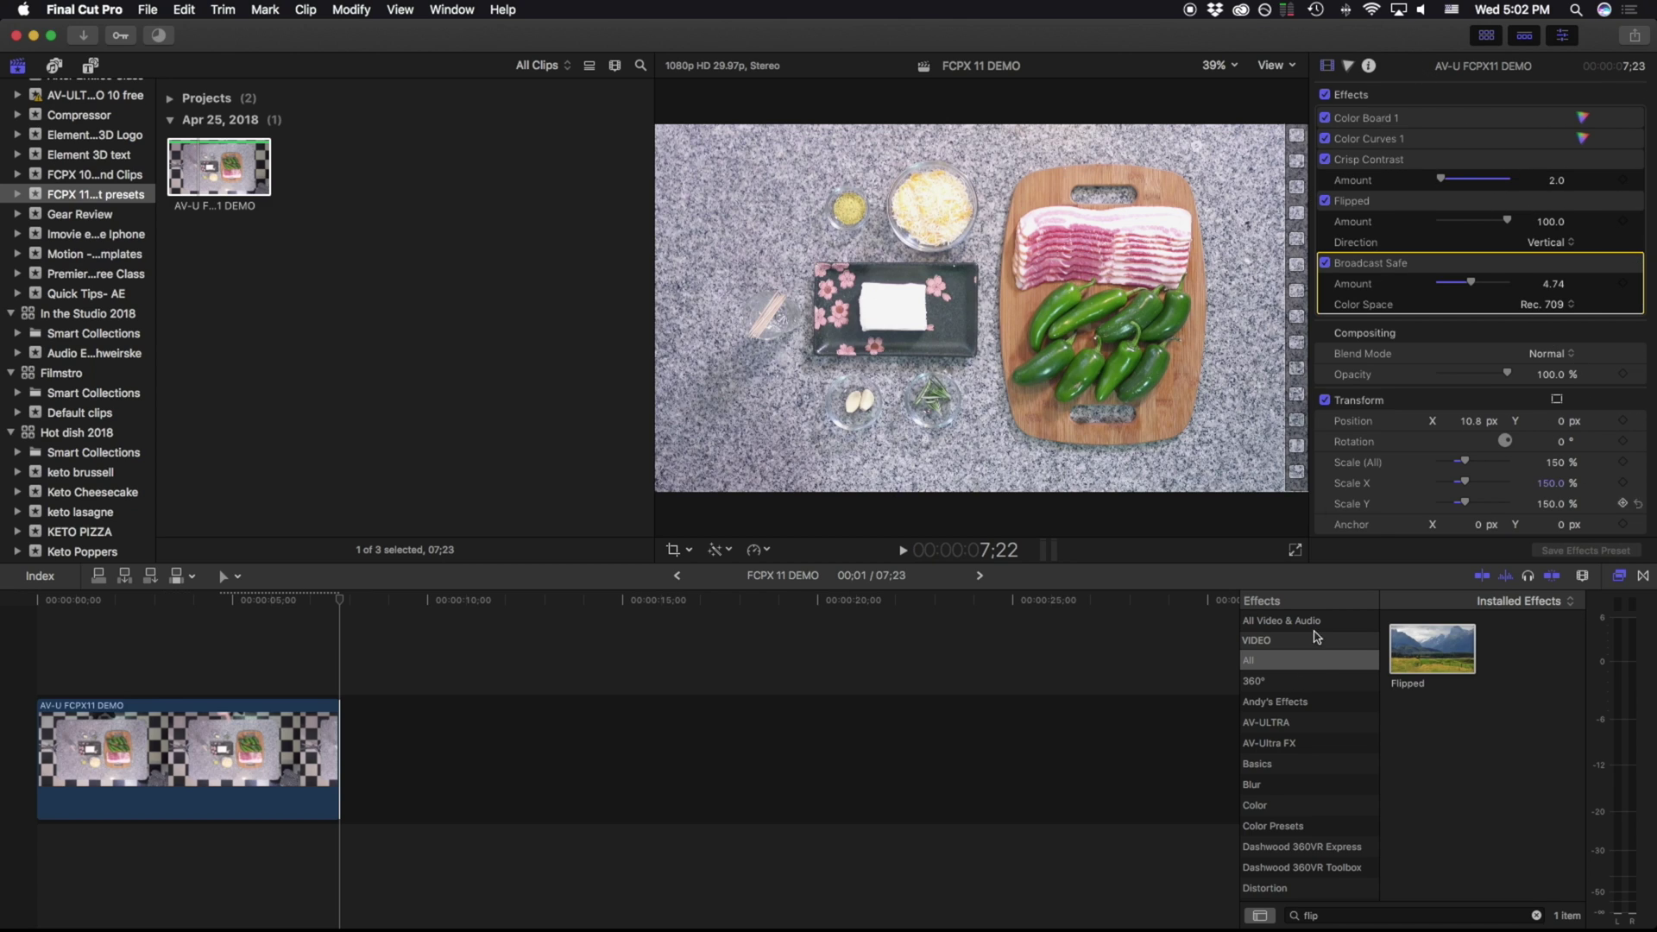
# Reselect the food clip to review its effect stack
pyautogui.click(751, 850)
pyautogui.click(173, 758)
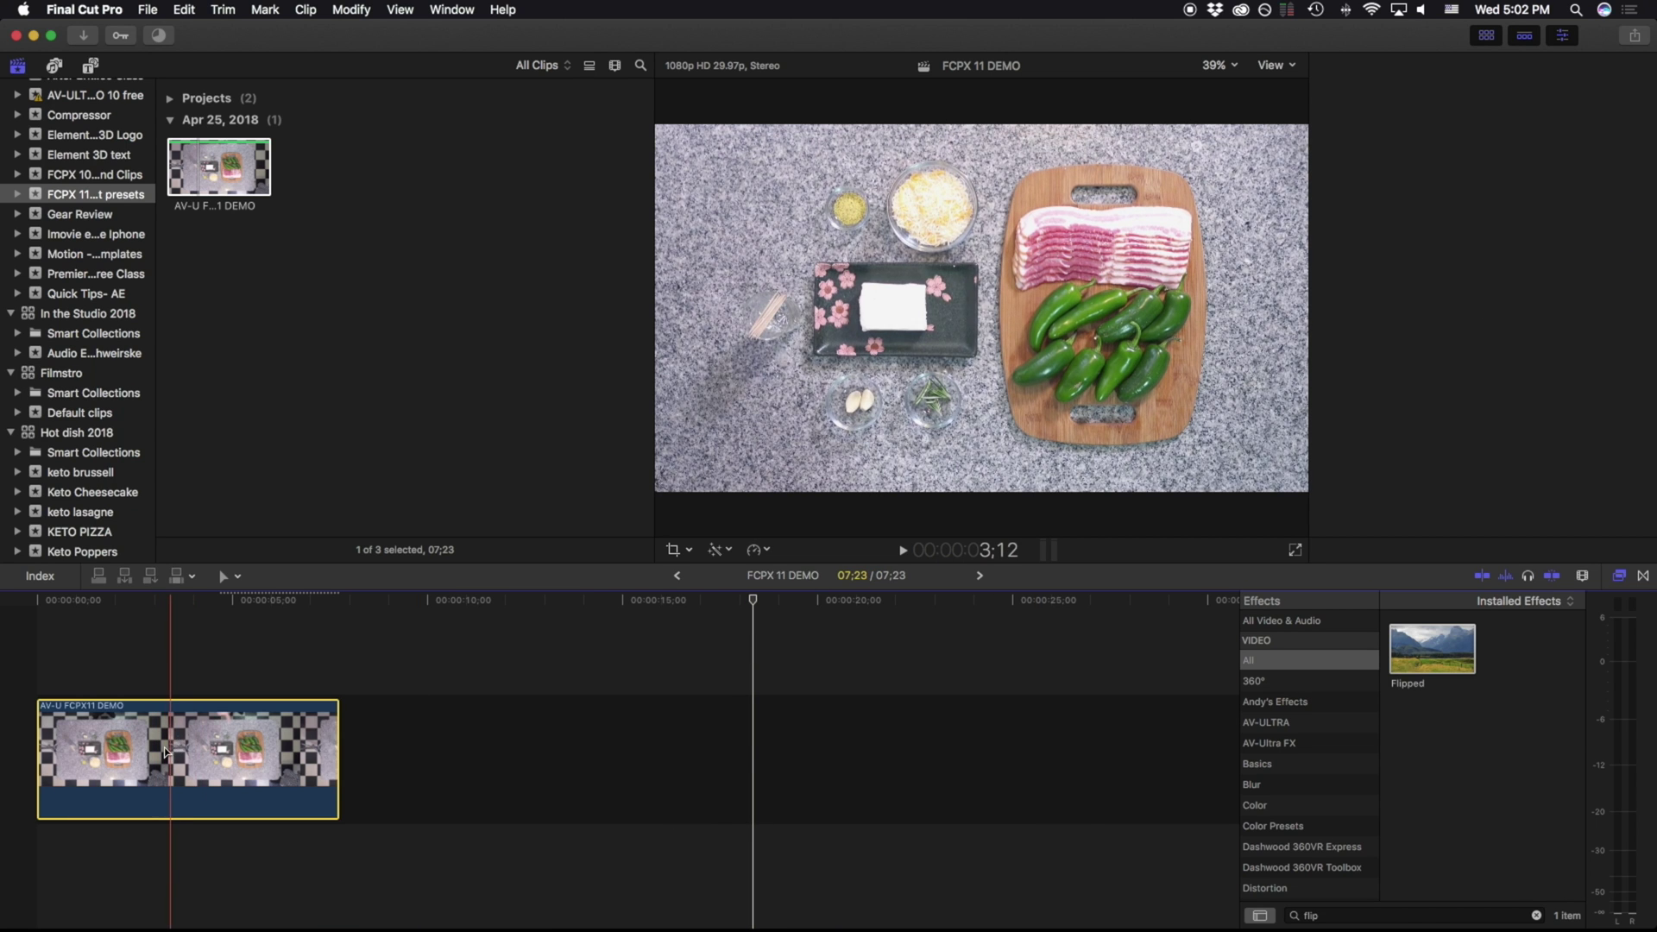
pyautogui.click(148, 11)
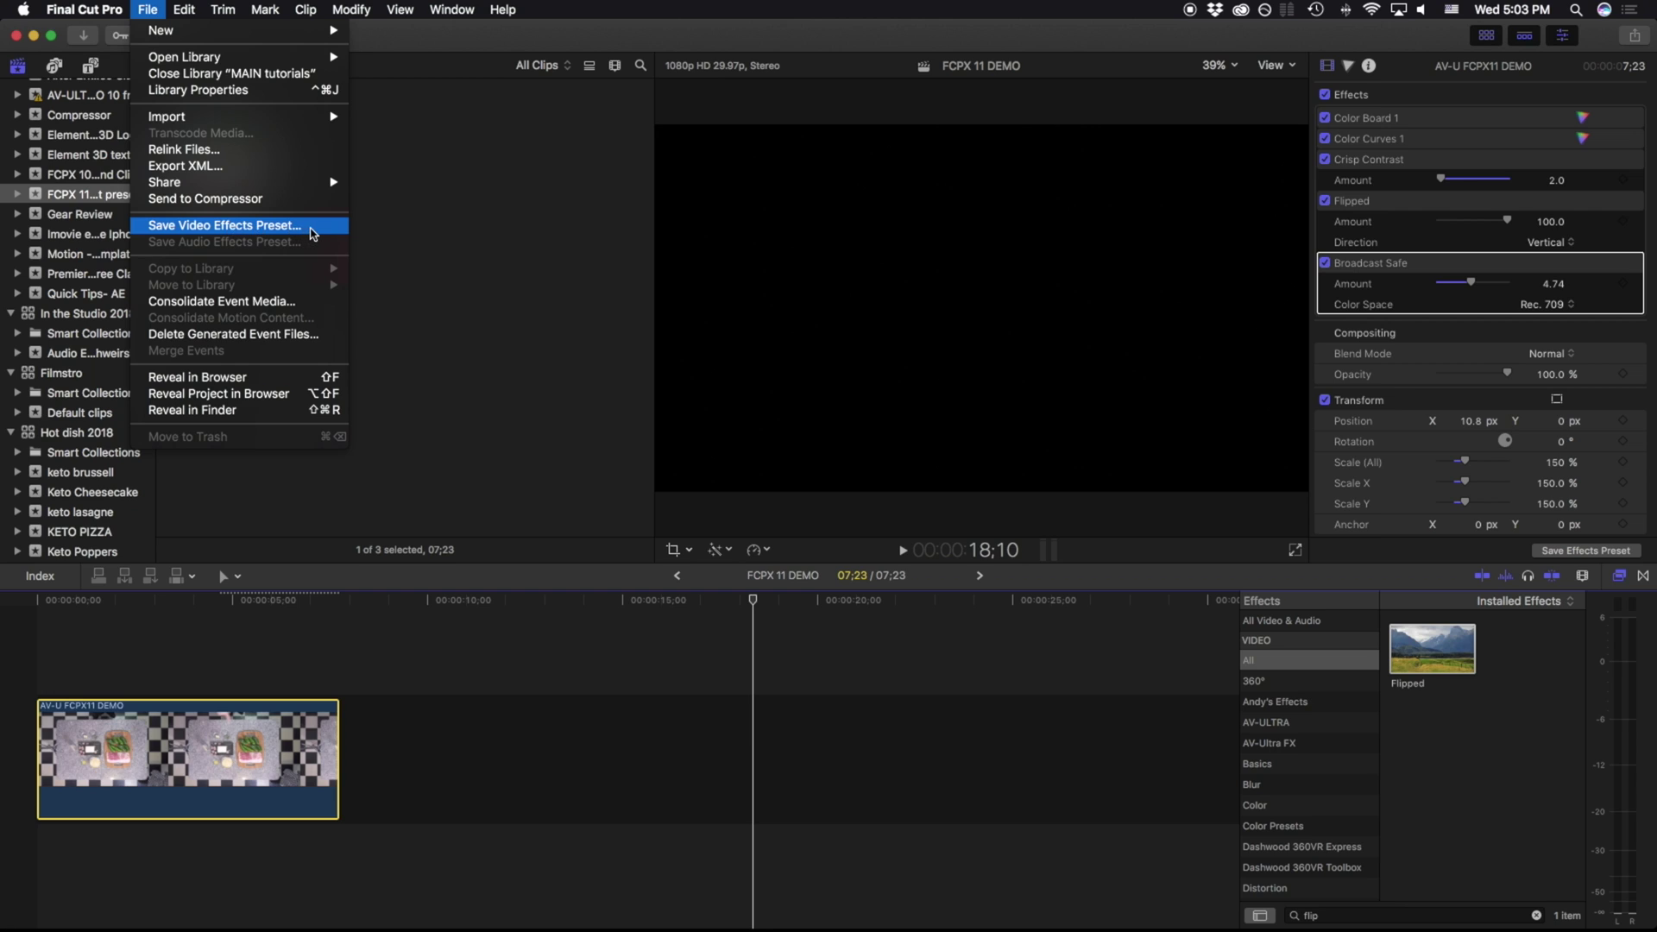
# Start a video effects preset and verify Crisp Contrast, Flipped, Broadcast Safe, Position and Scale are ticked
pyautogui.click(312, 228)
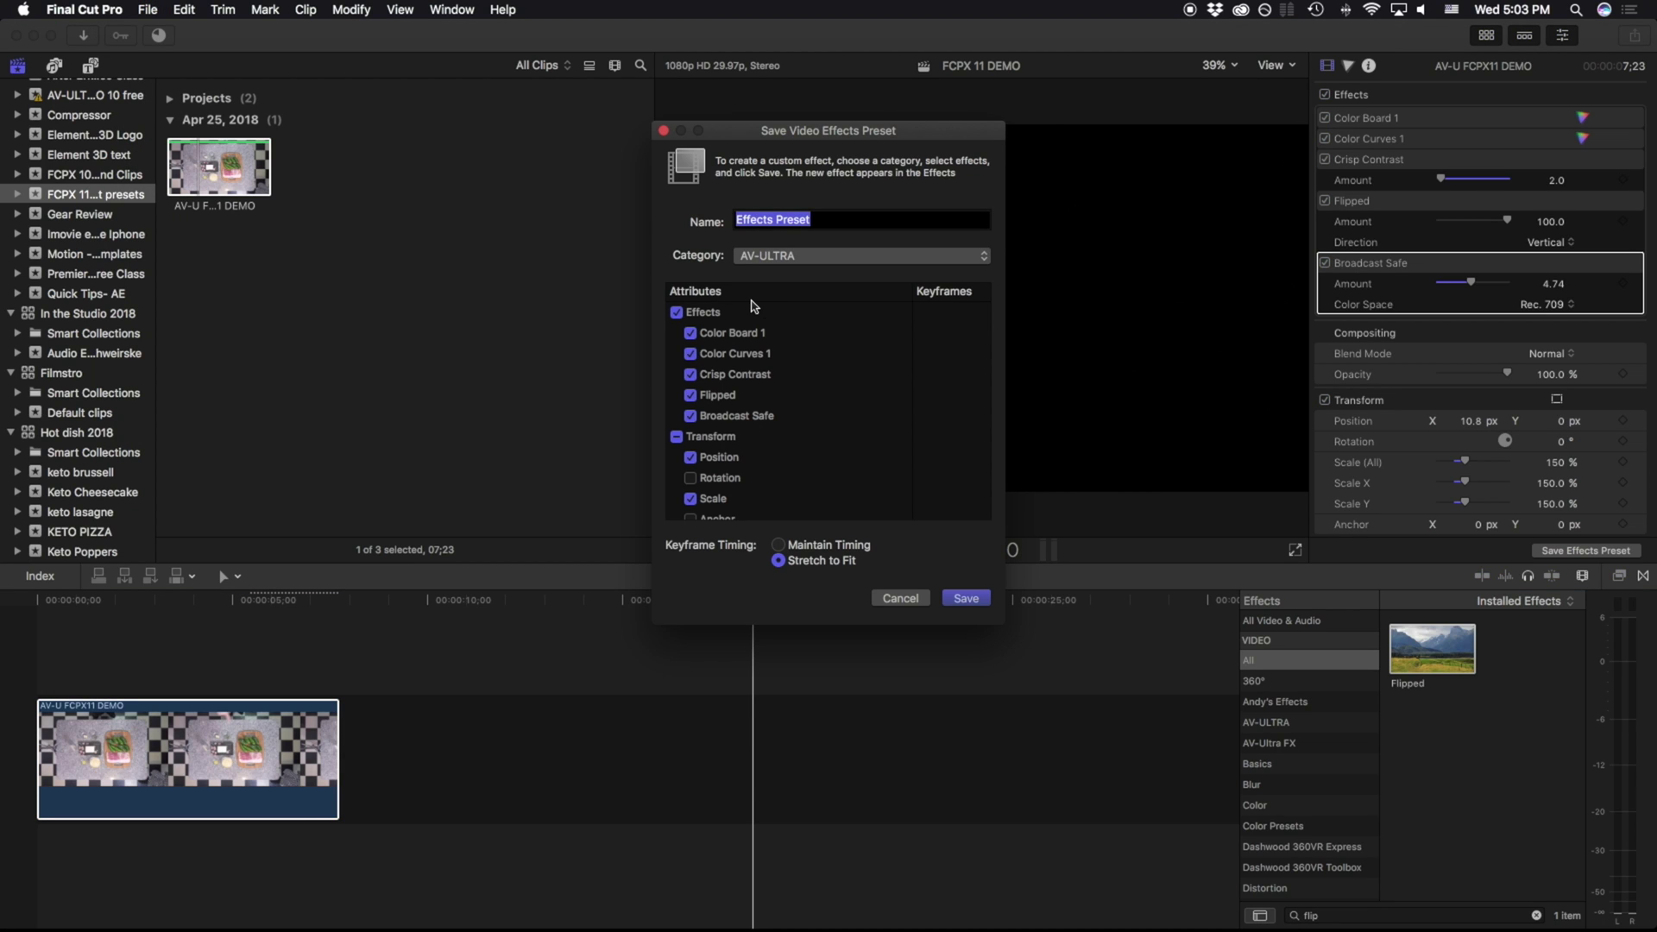
pyautogui.scroll(-5, 729, 327)
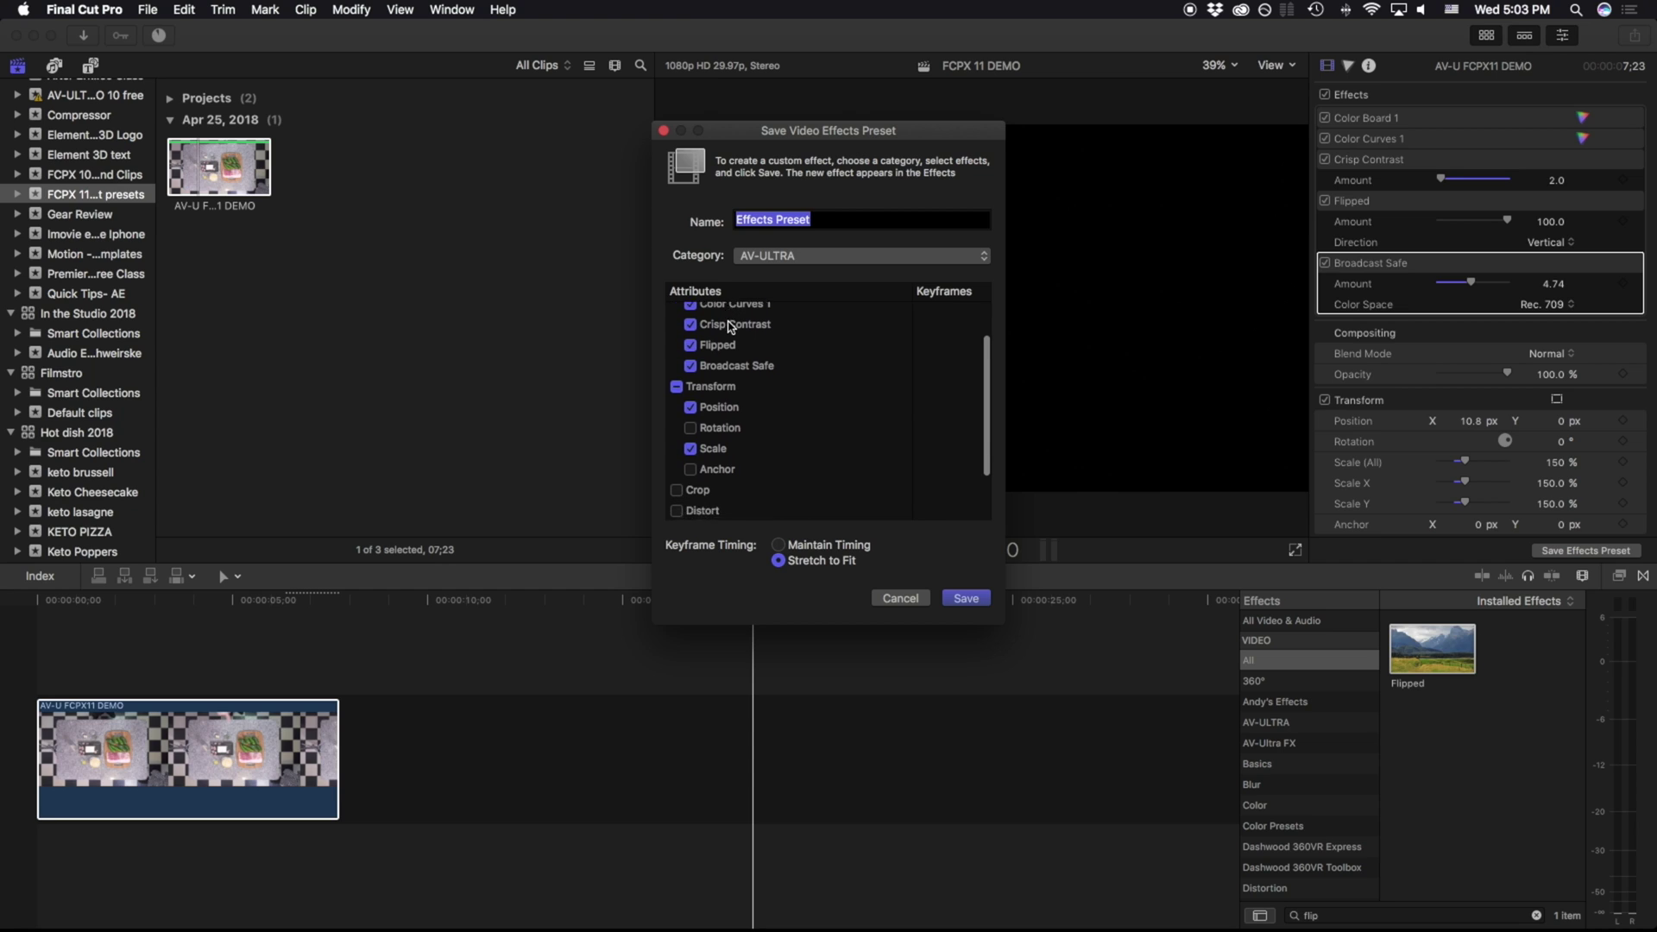
pyautogui.scroll(5, 729, 326)
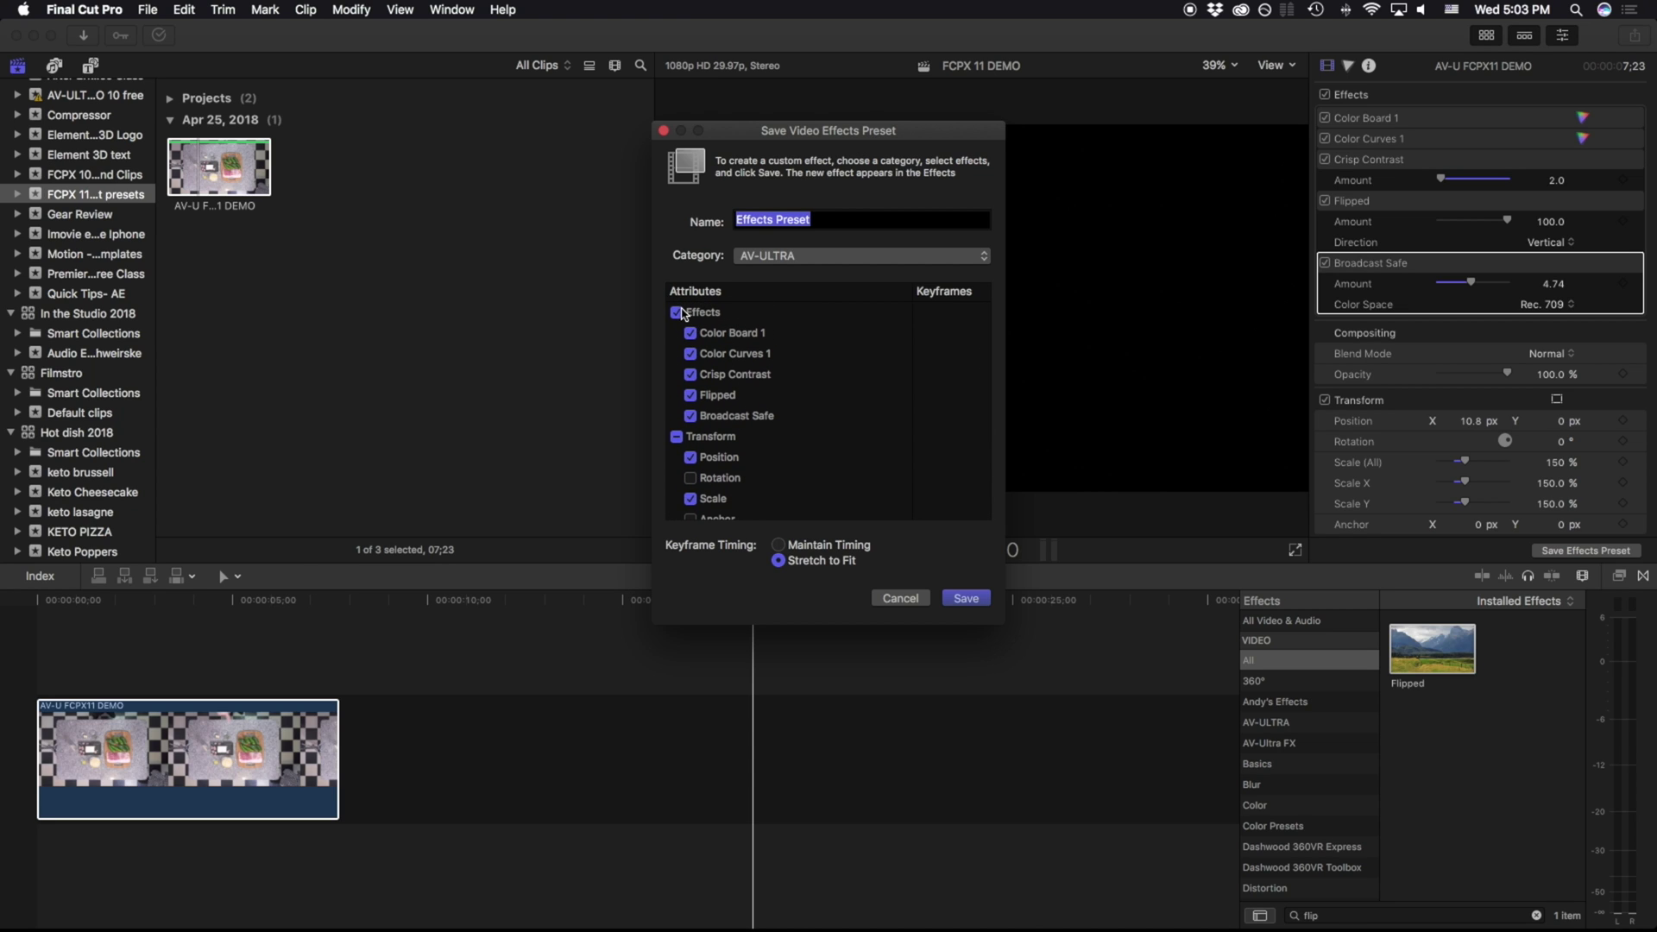
pyautogui.scroll(-1, 751, 398)
pyautogui.scroll(-3, 751, 398)
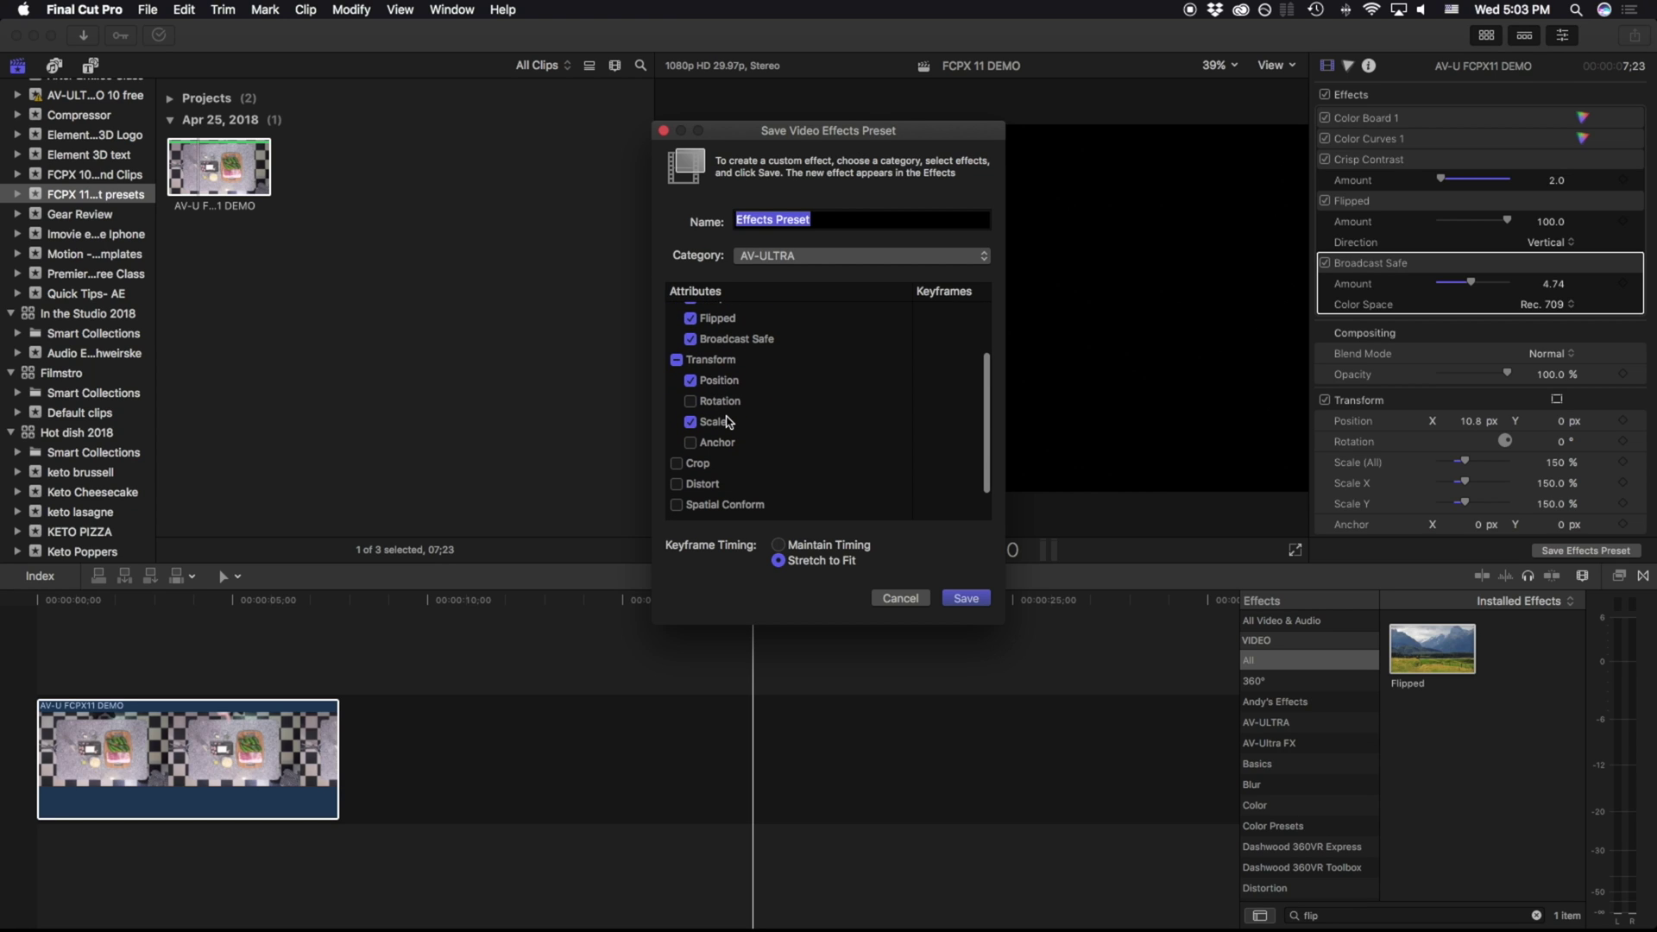
pyautogui.scroll(3, 729, 421)
pyautogui.scroll(-2, 729, 432)
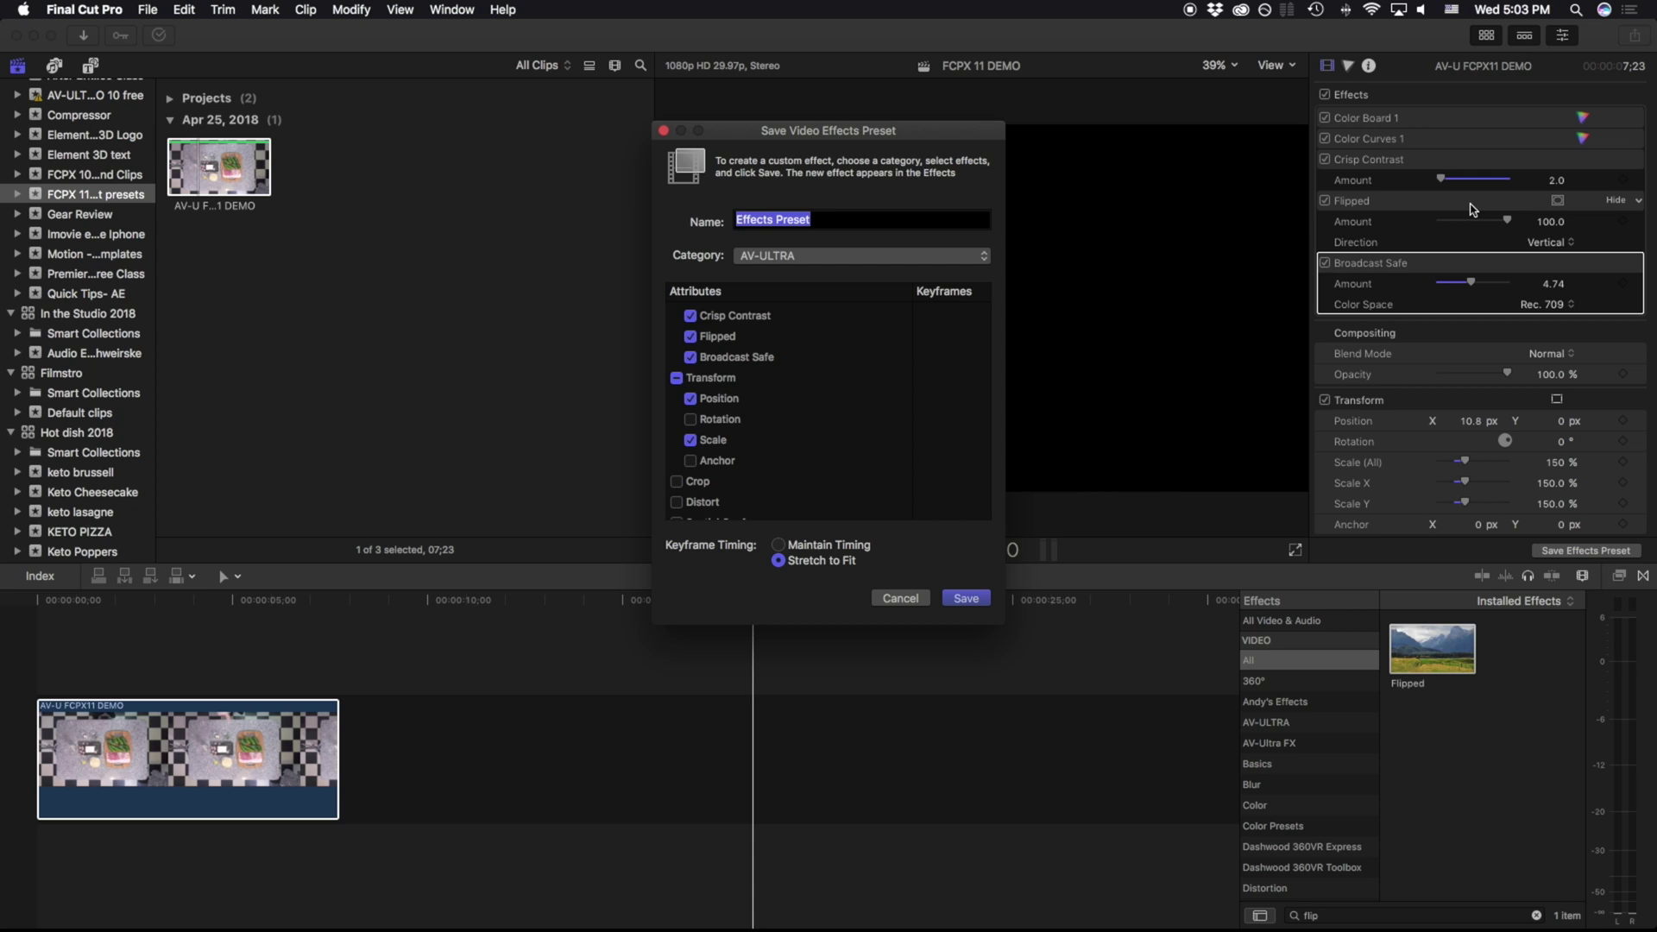
pyautogui.scroll(1, 927, 356)
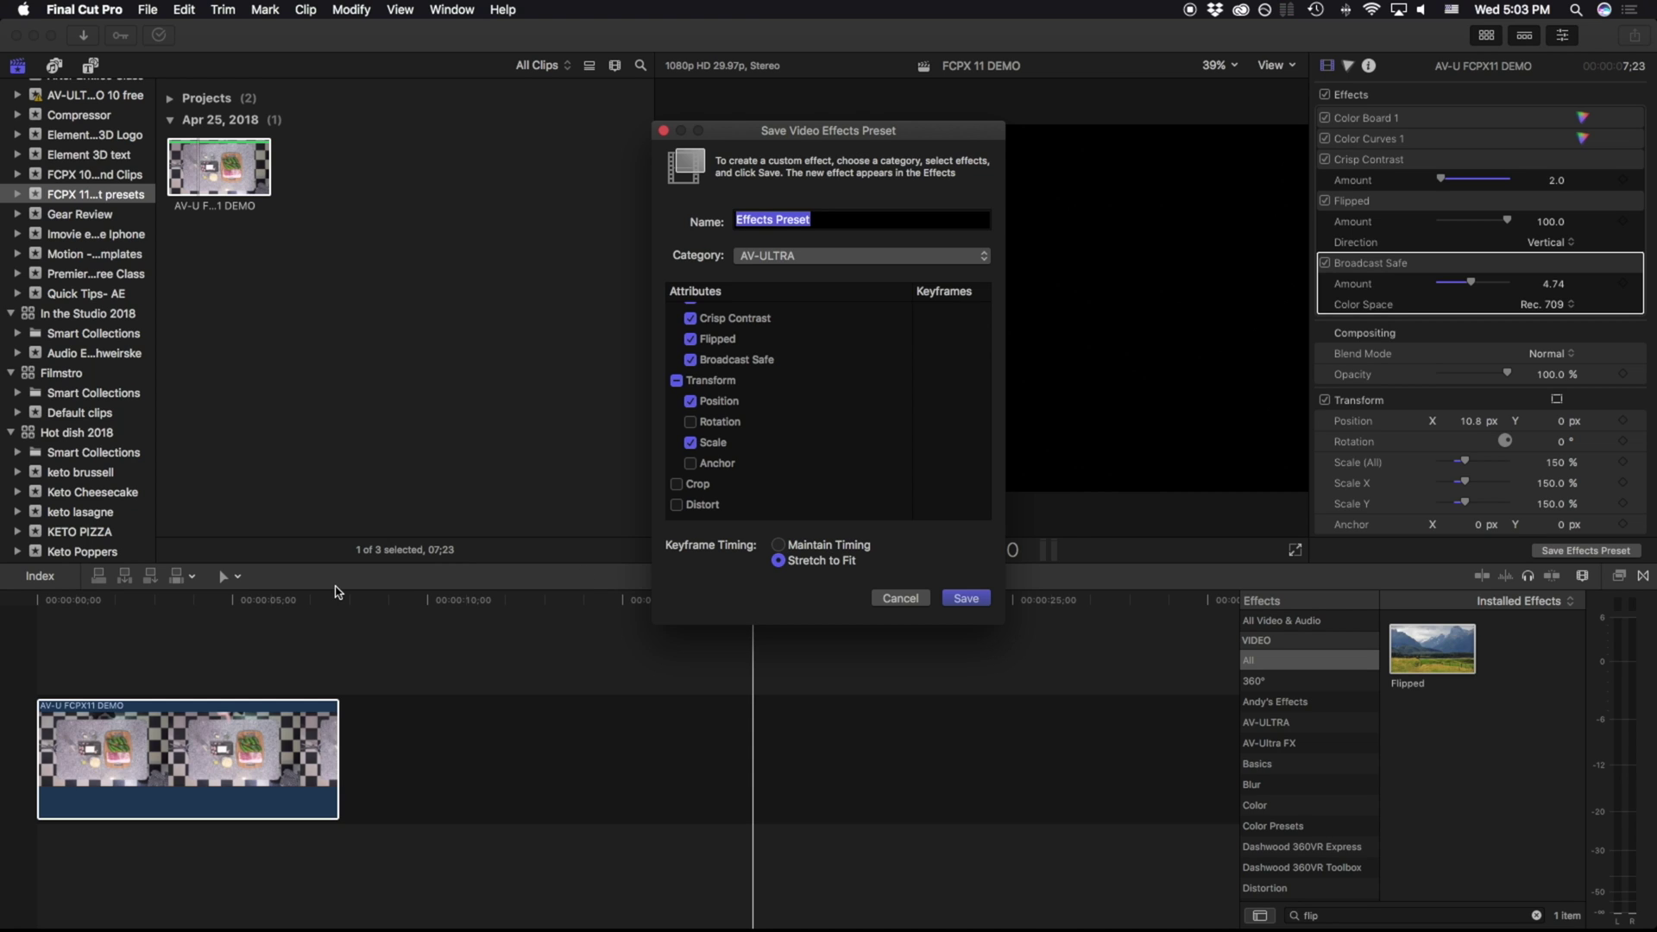
pyautogui.click(867, 218)
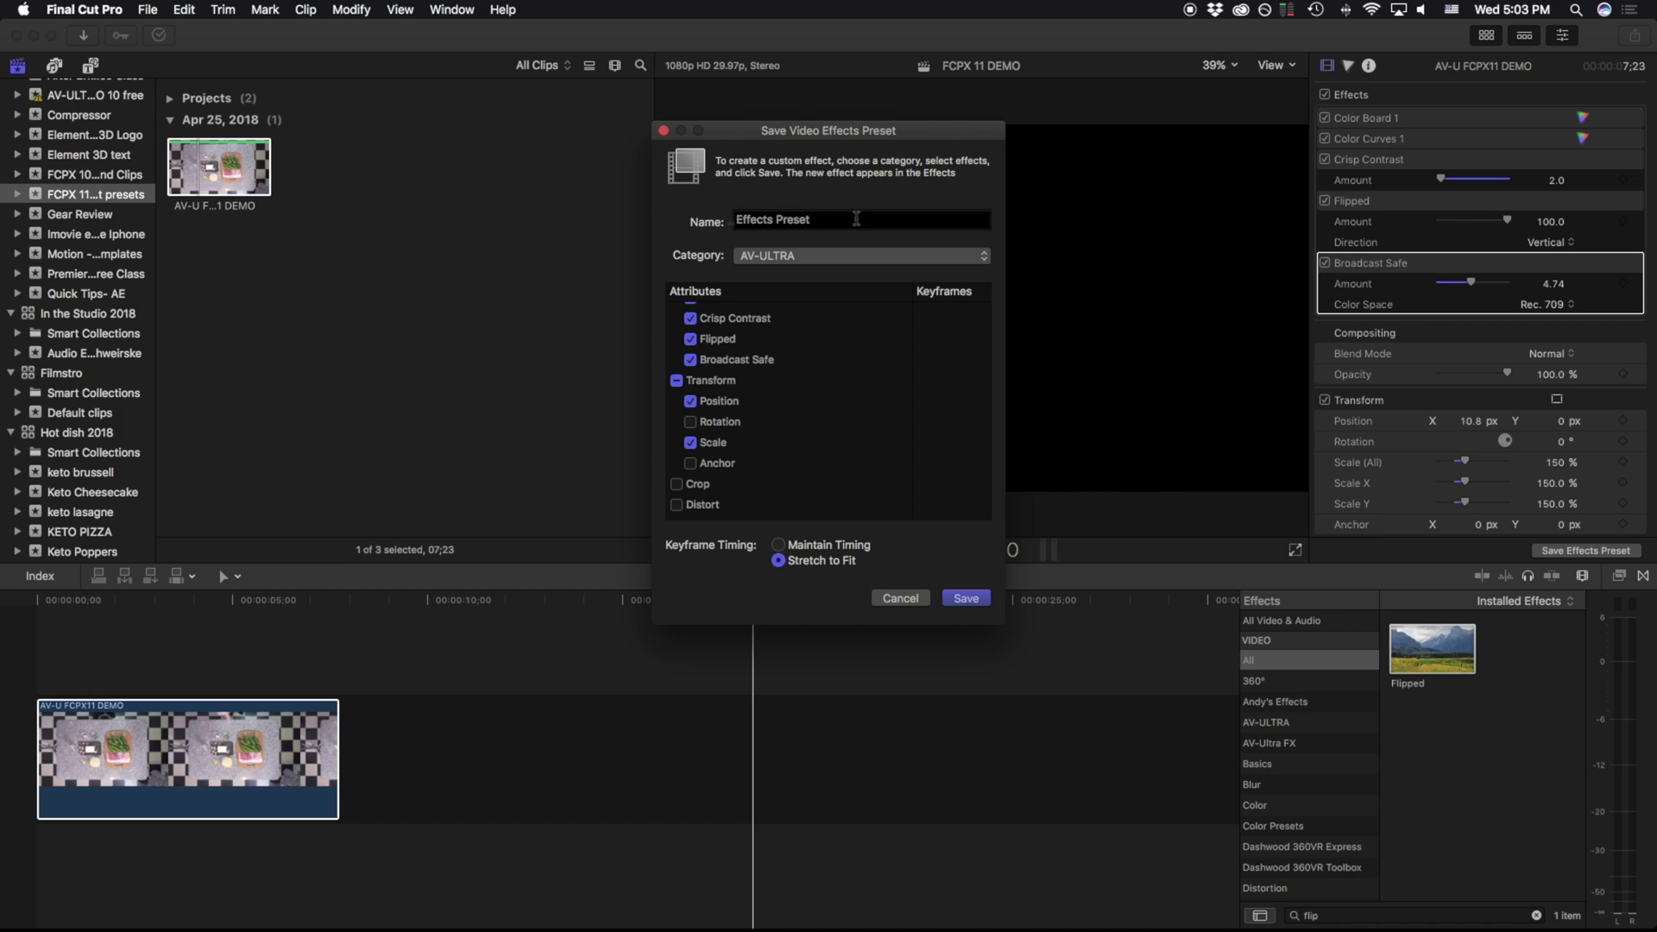
# Name the preset 'AV ULTRA EFFECT PRESET DEMO', keep category AV-ULTRA, and save it
pyautogui.press('super+a')
pyautogui.write('AV ULTRA EFFECT PRESET DEMO')
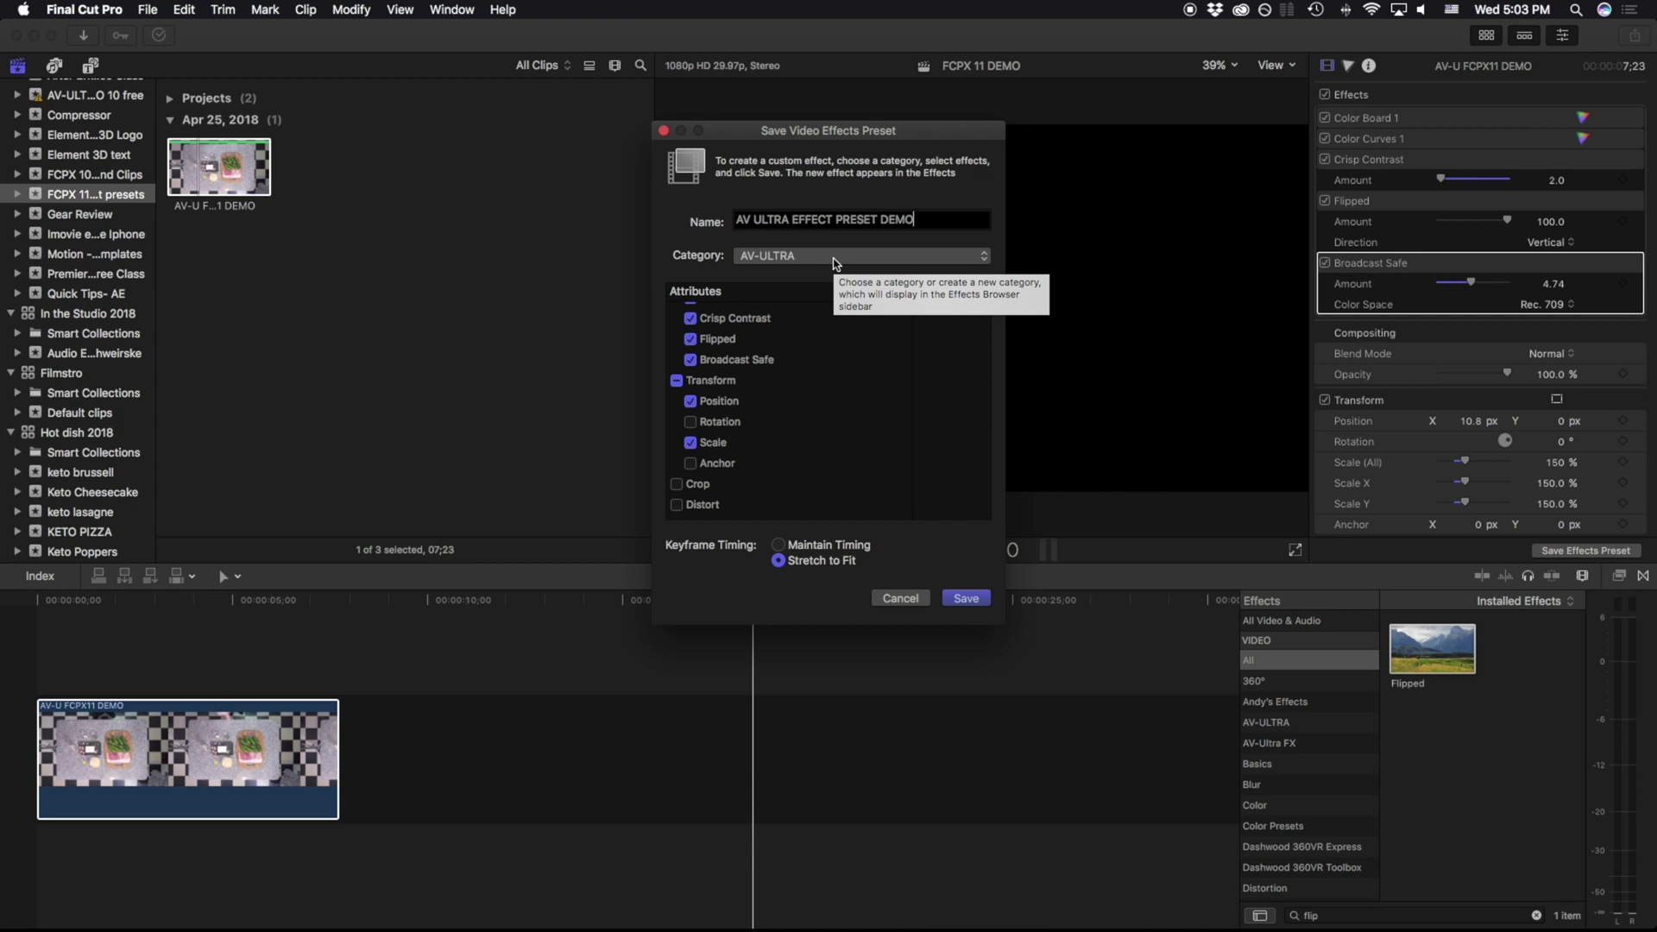
pyautogui.click(835, 256)
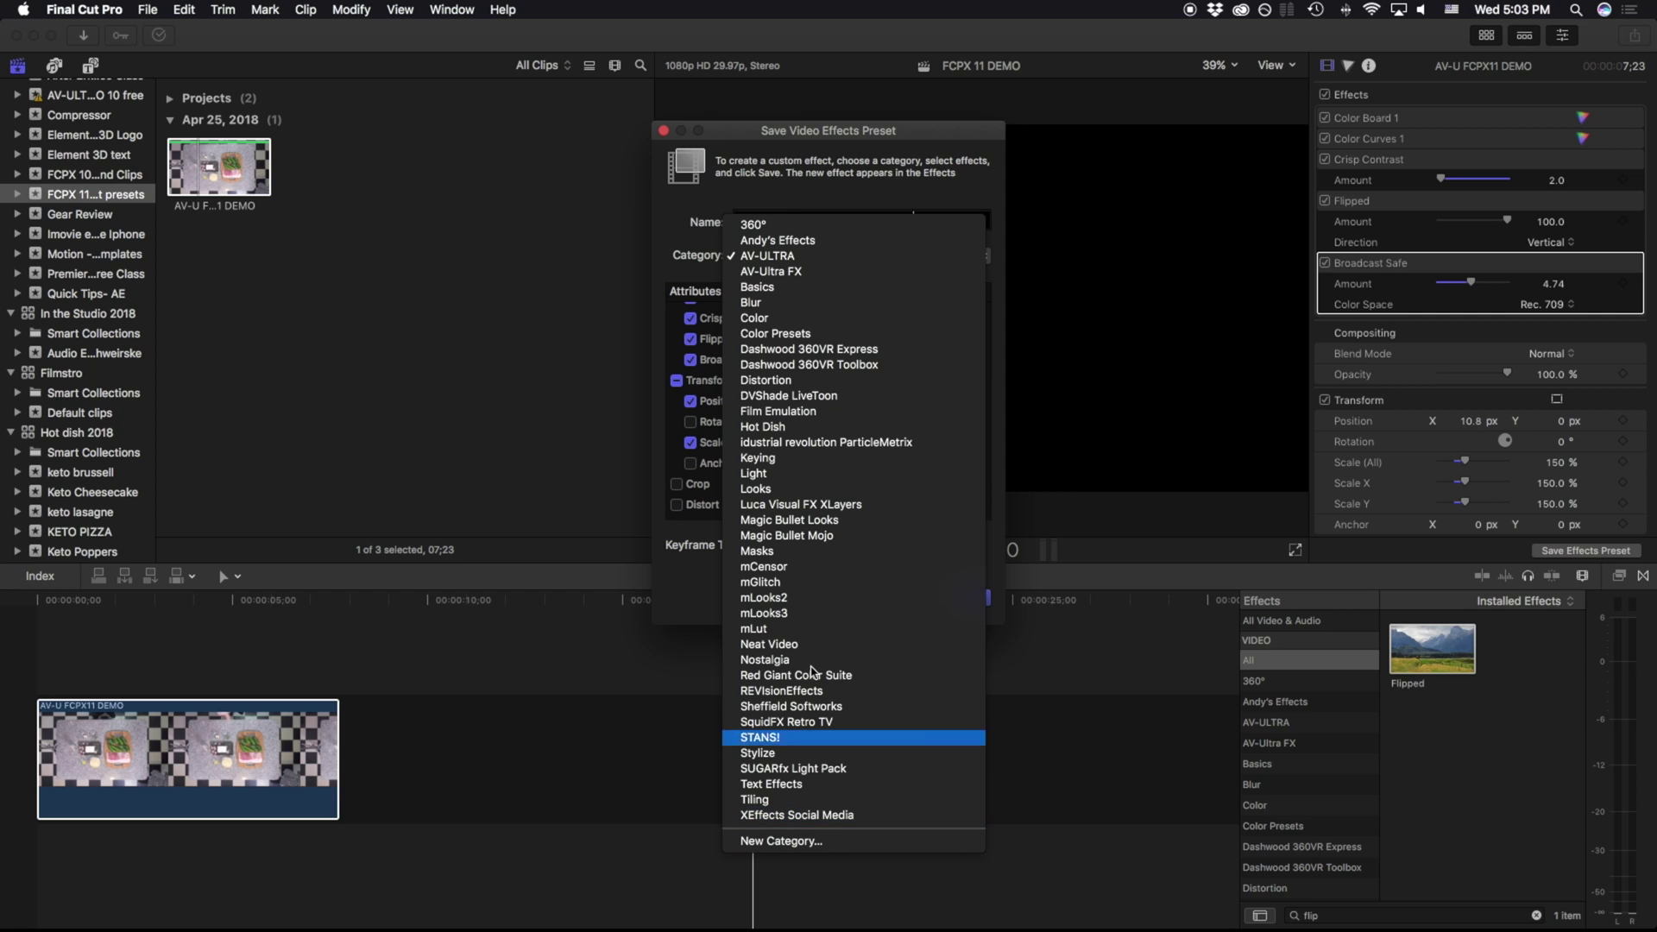
pyautogui.press('Escape')
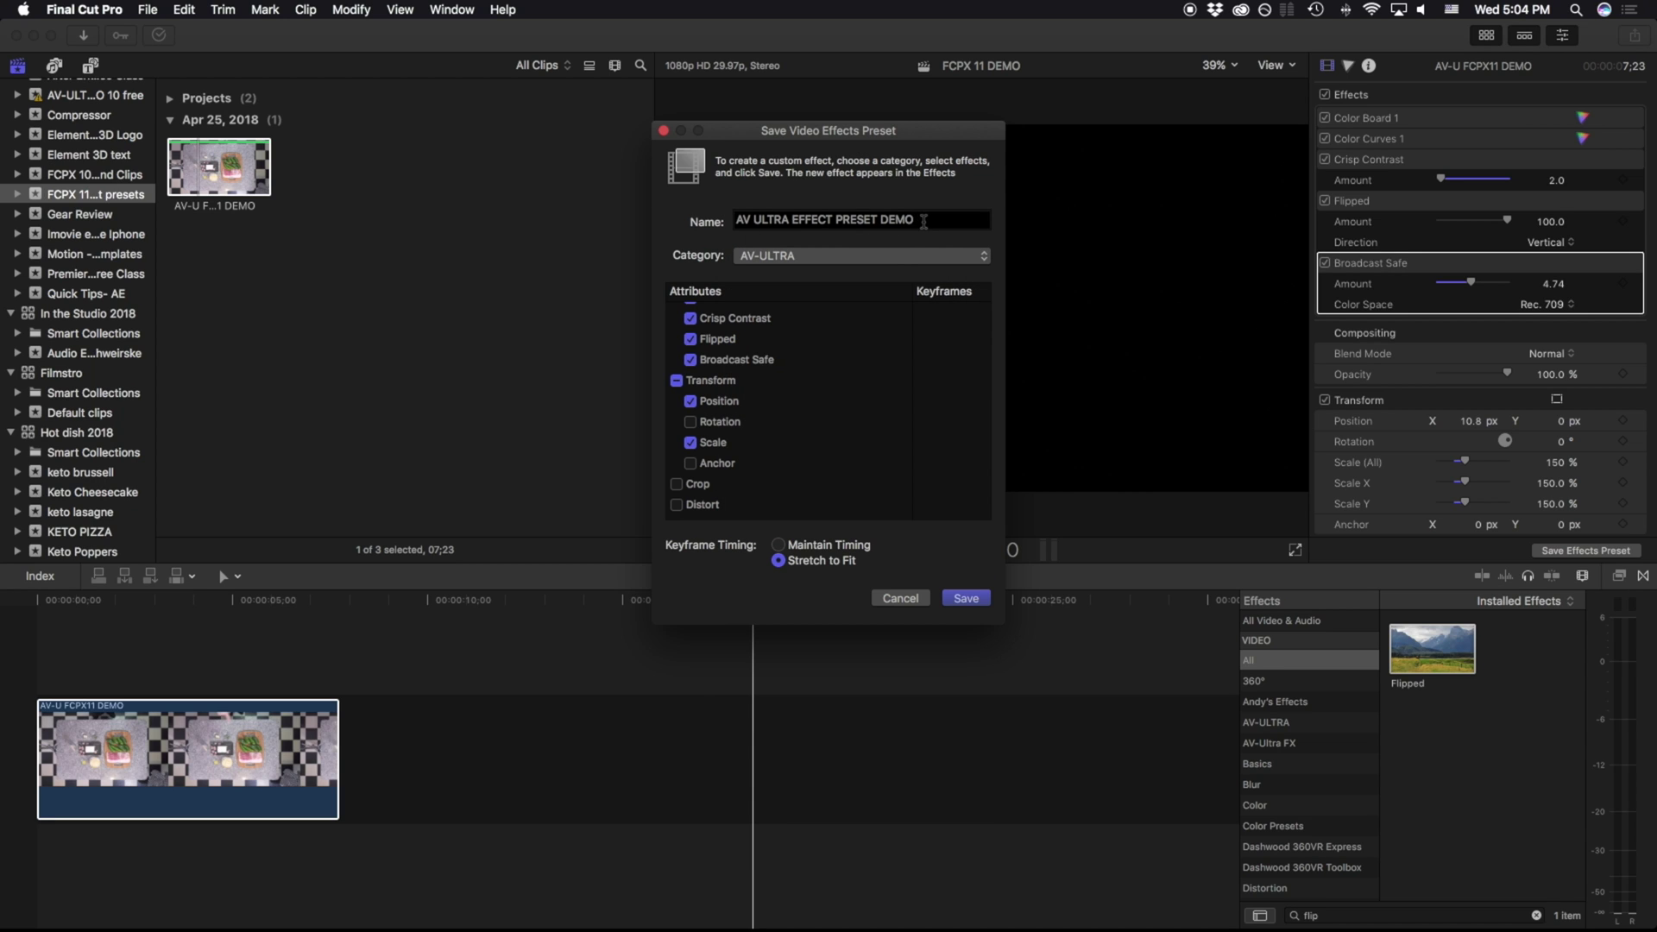
pyautogui.click(963, 599)
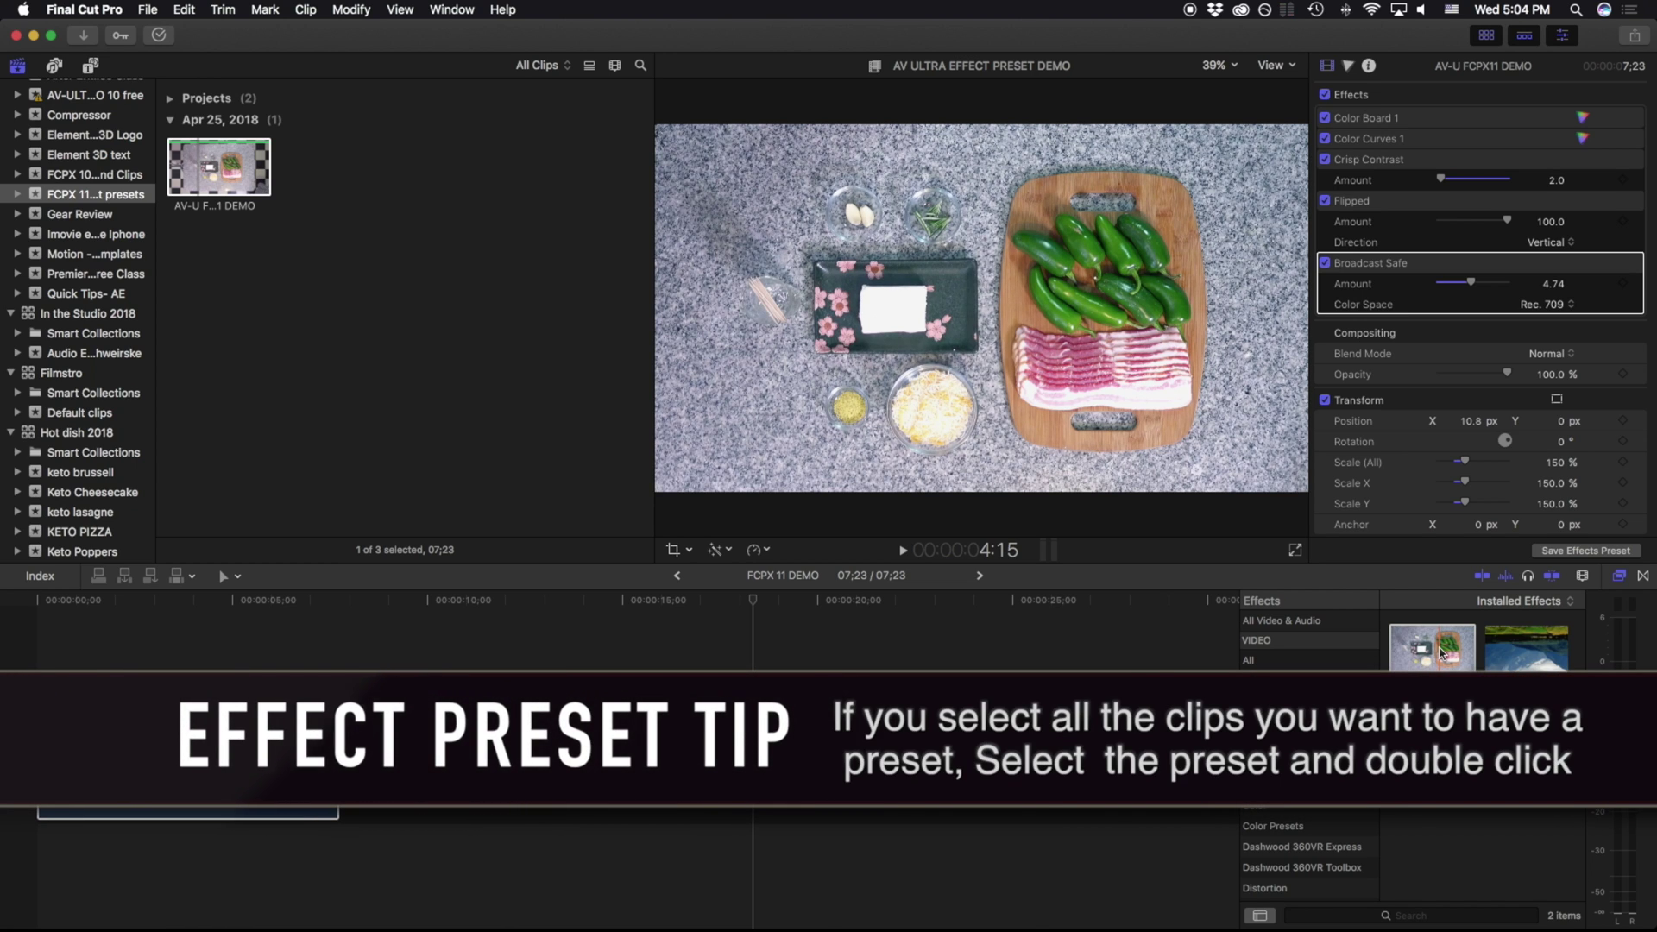
# Apply the Stans Audio effect VO Enhance! Pretty good! to the food clip
pyautogui.scroll(-10, 1284, 693)
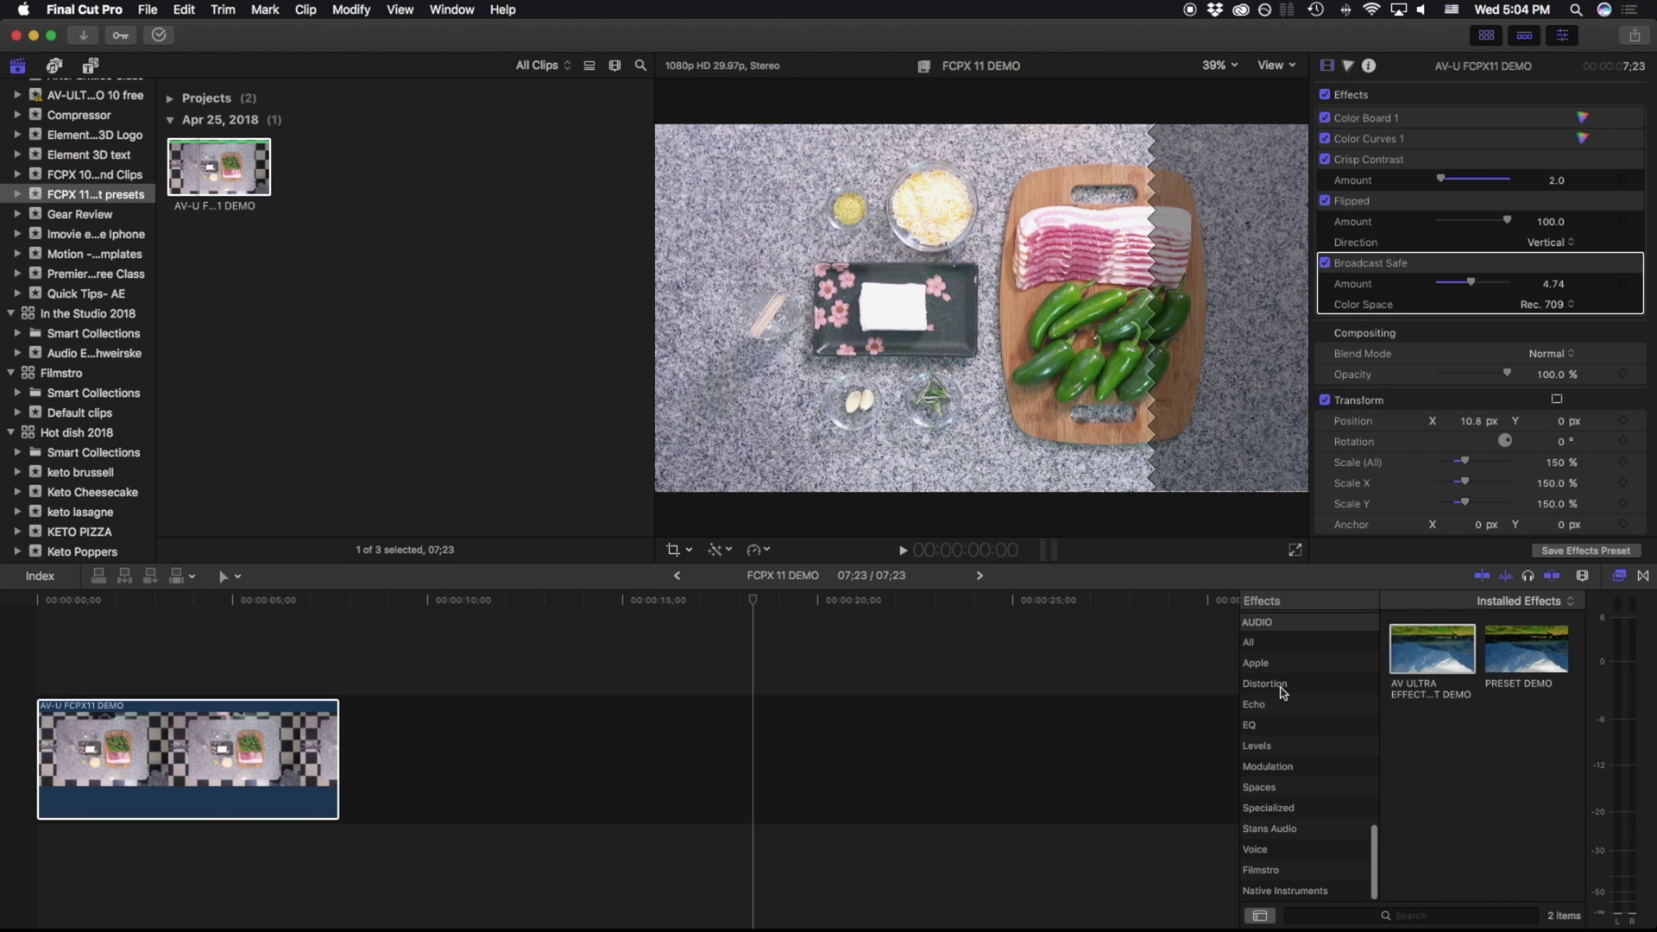
pyautogui.click(1294, 830)
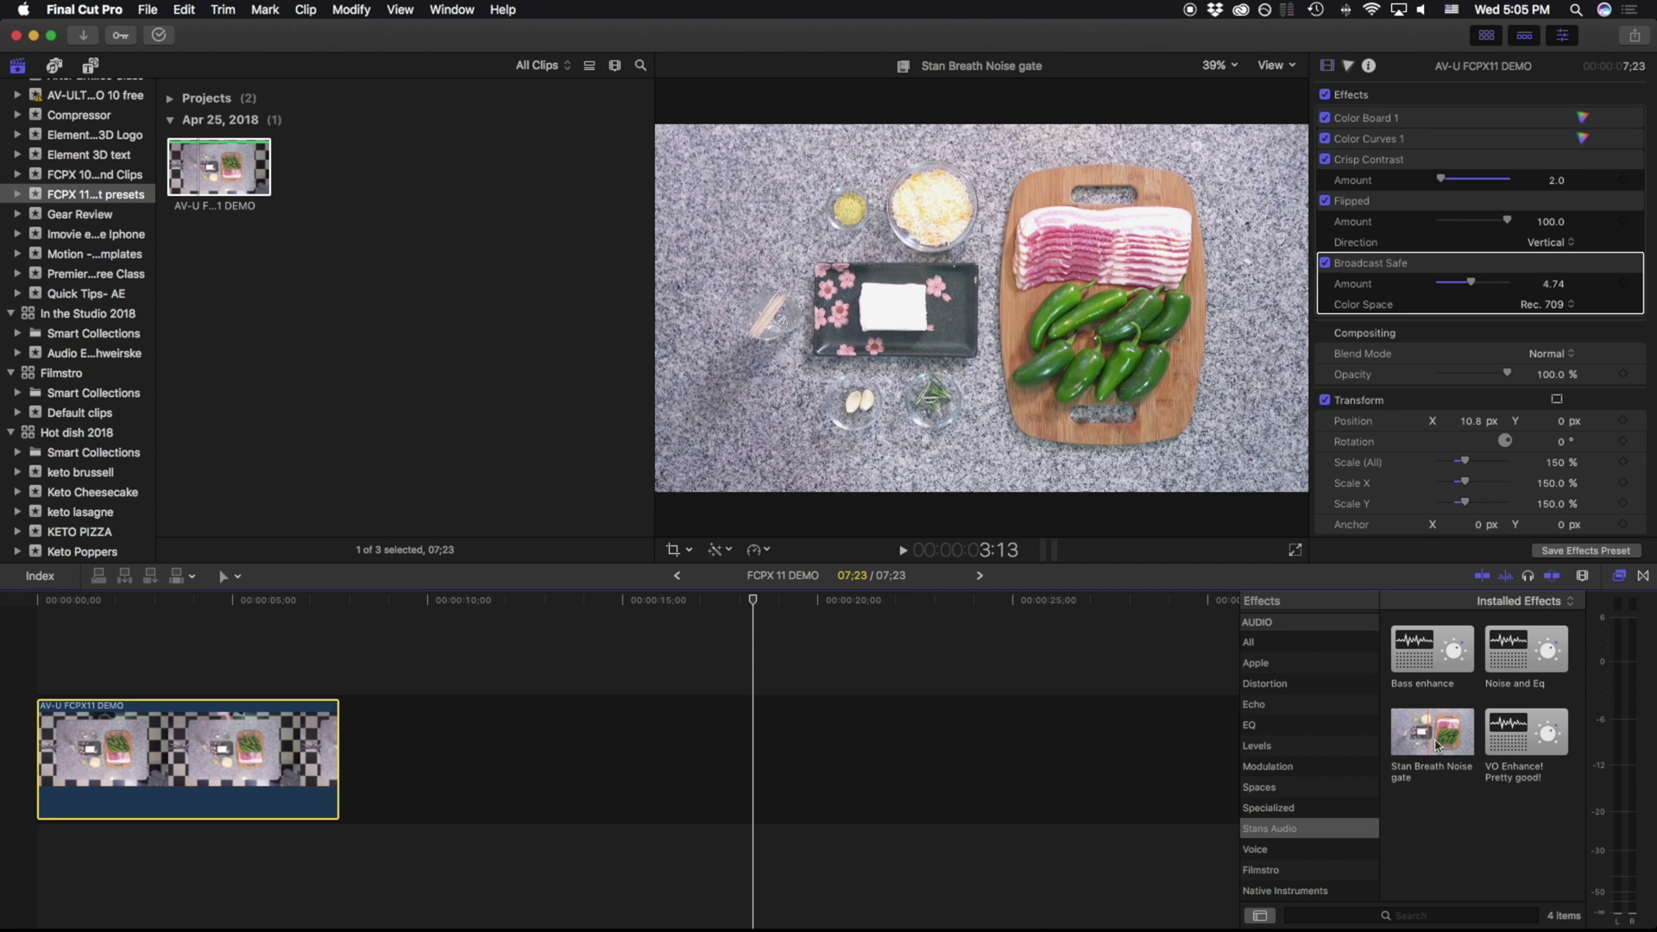
pyautogui.click(1529, 730)
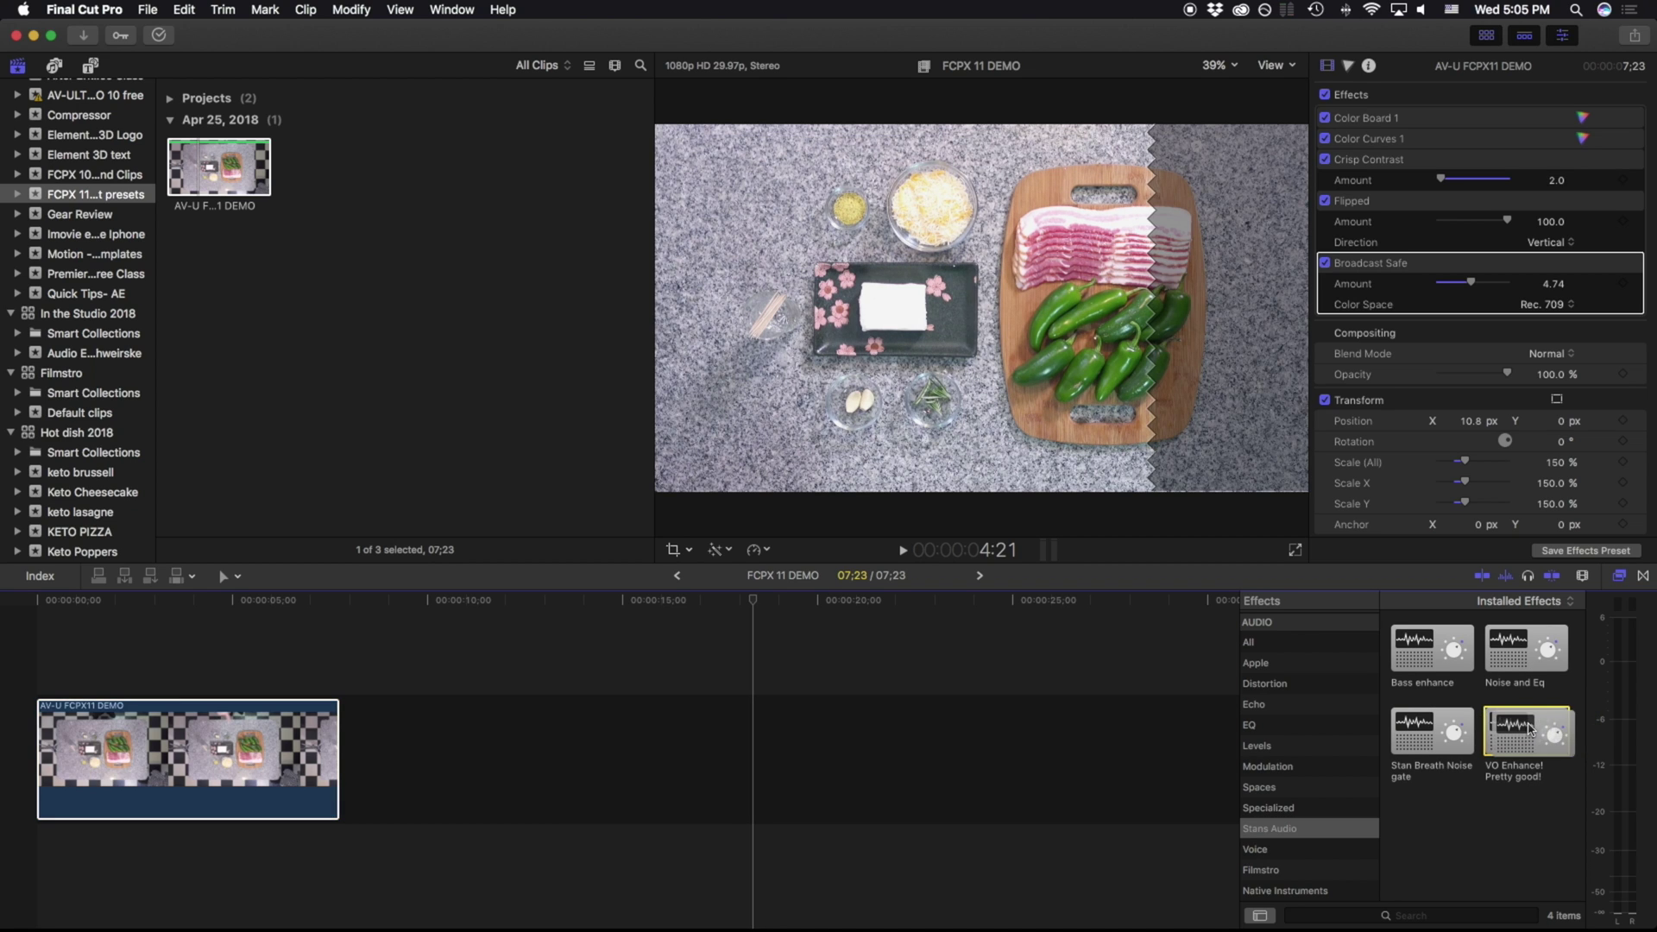
pyautogui.moveTo(1529, 729); pyautogui.dragTo(170, 742)
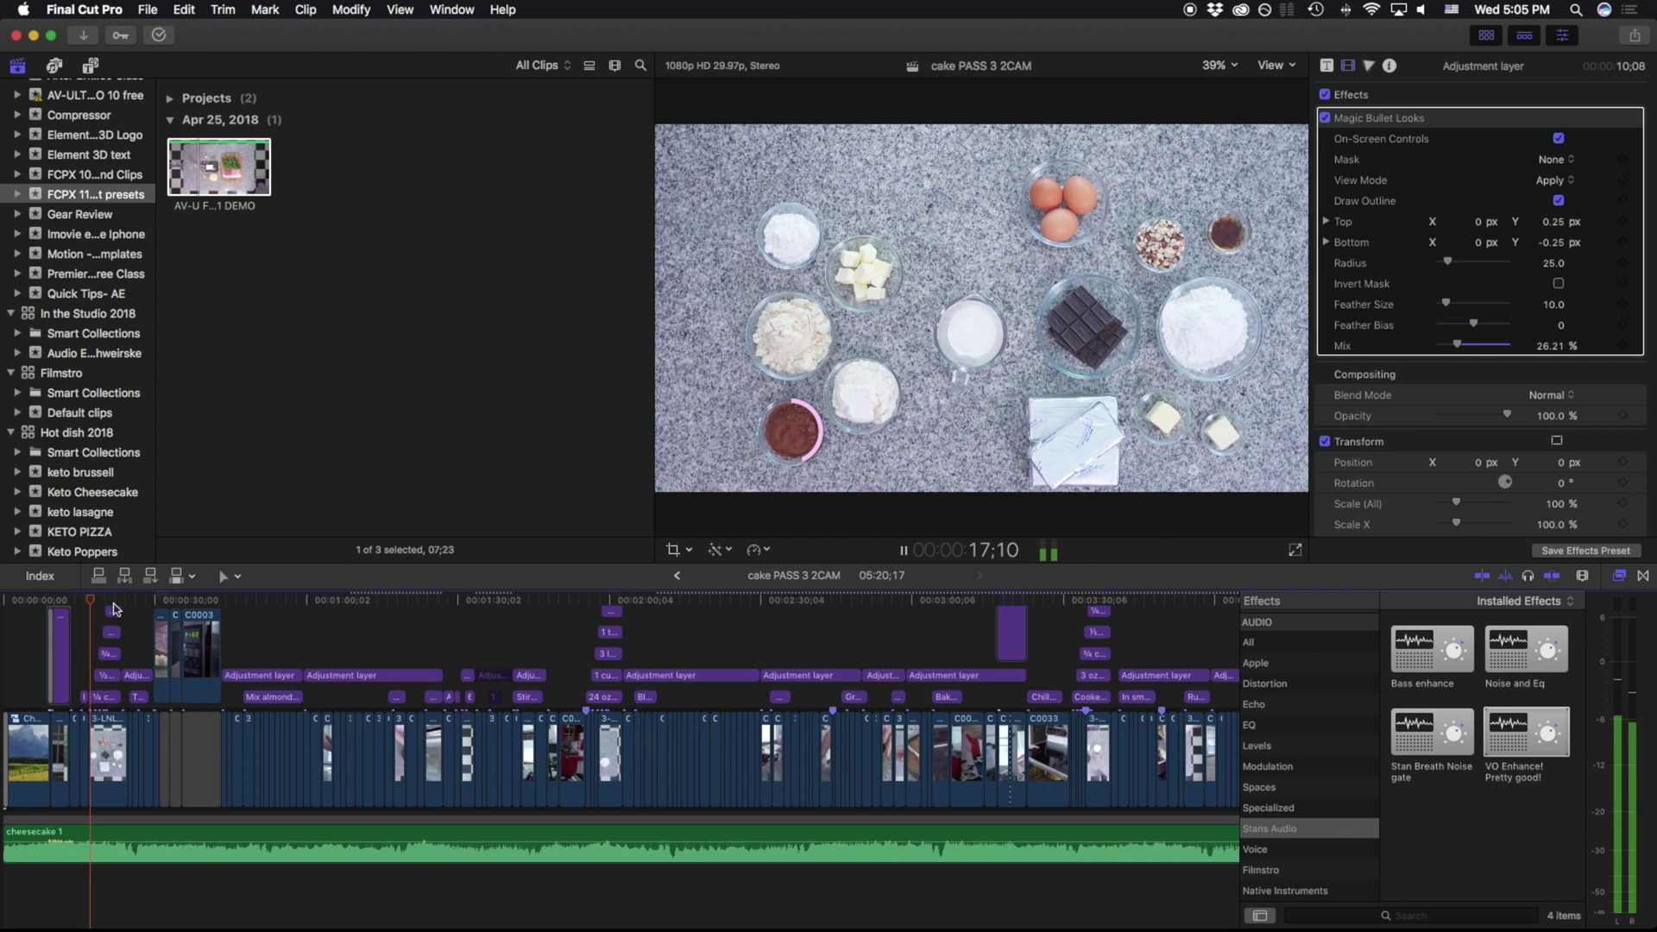
pyautogui.click(256, 600)
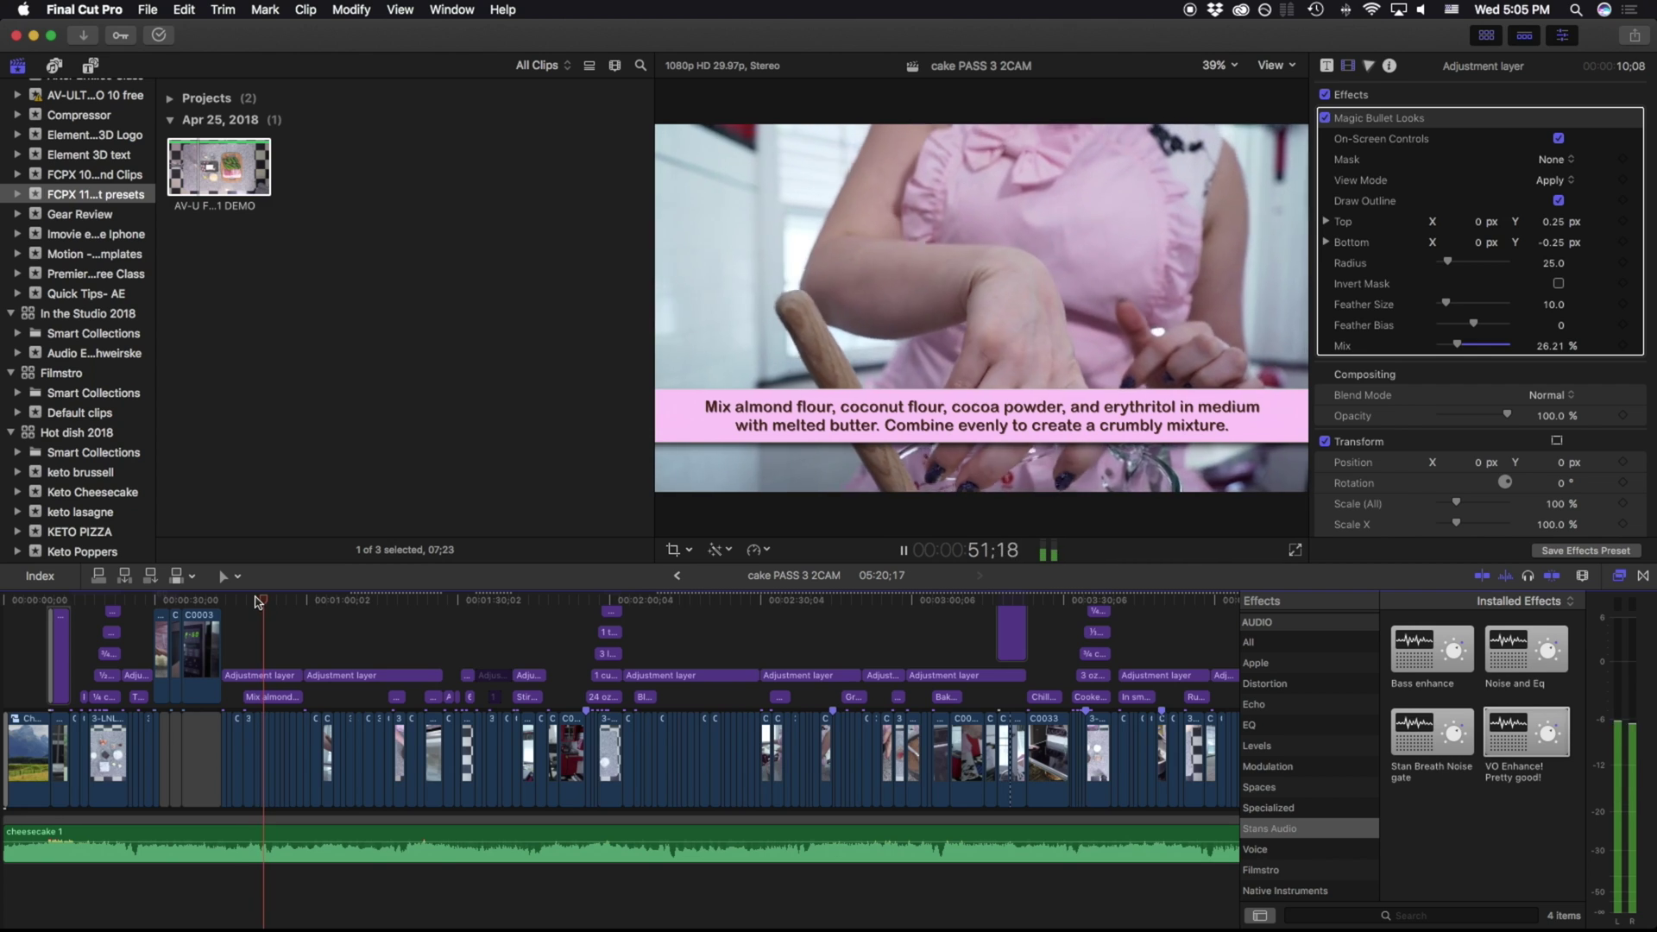
# Stop the cake project's playback, return to FCPX 11 DEMO and put the playhead on the food clip
pyautogui.click(236, 600)
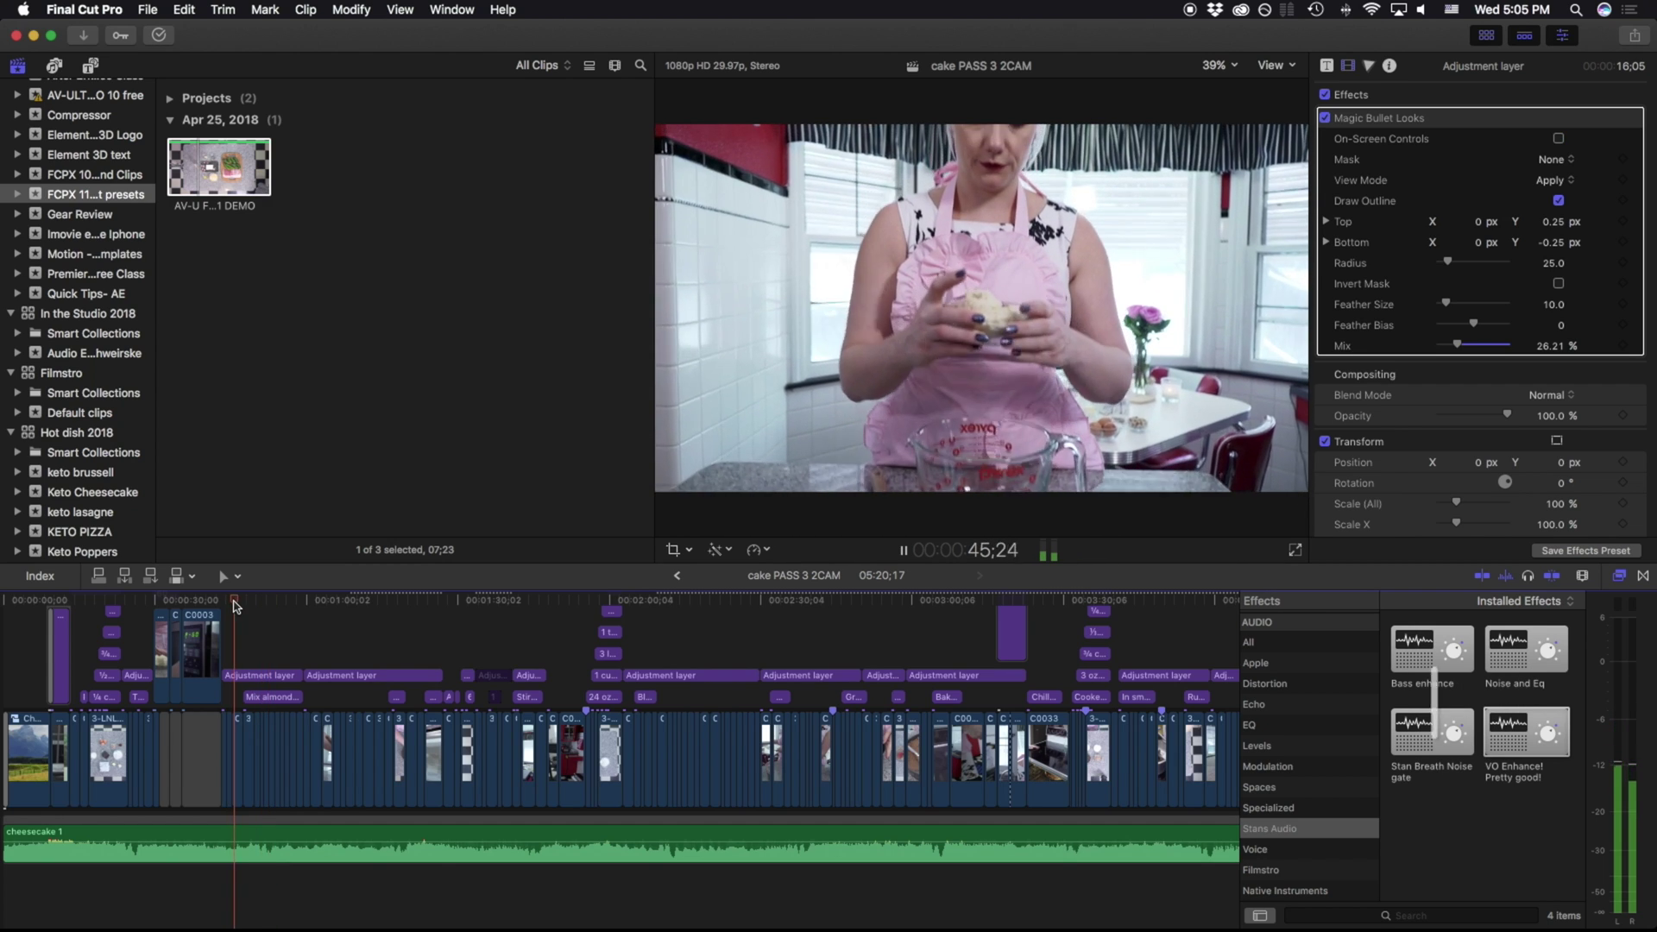
pyautogui.press('space')
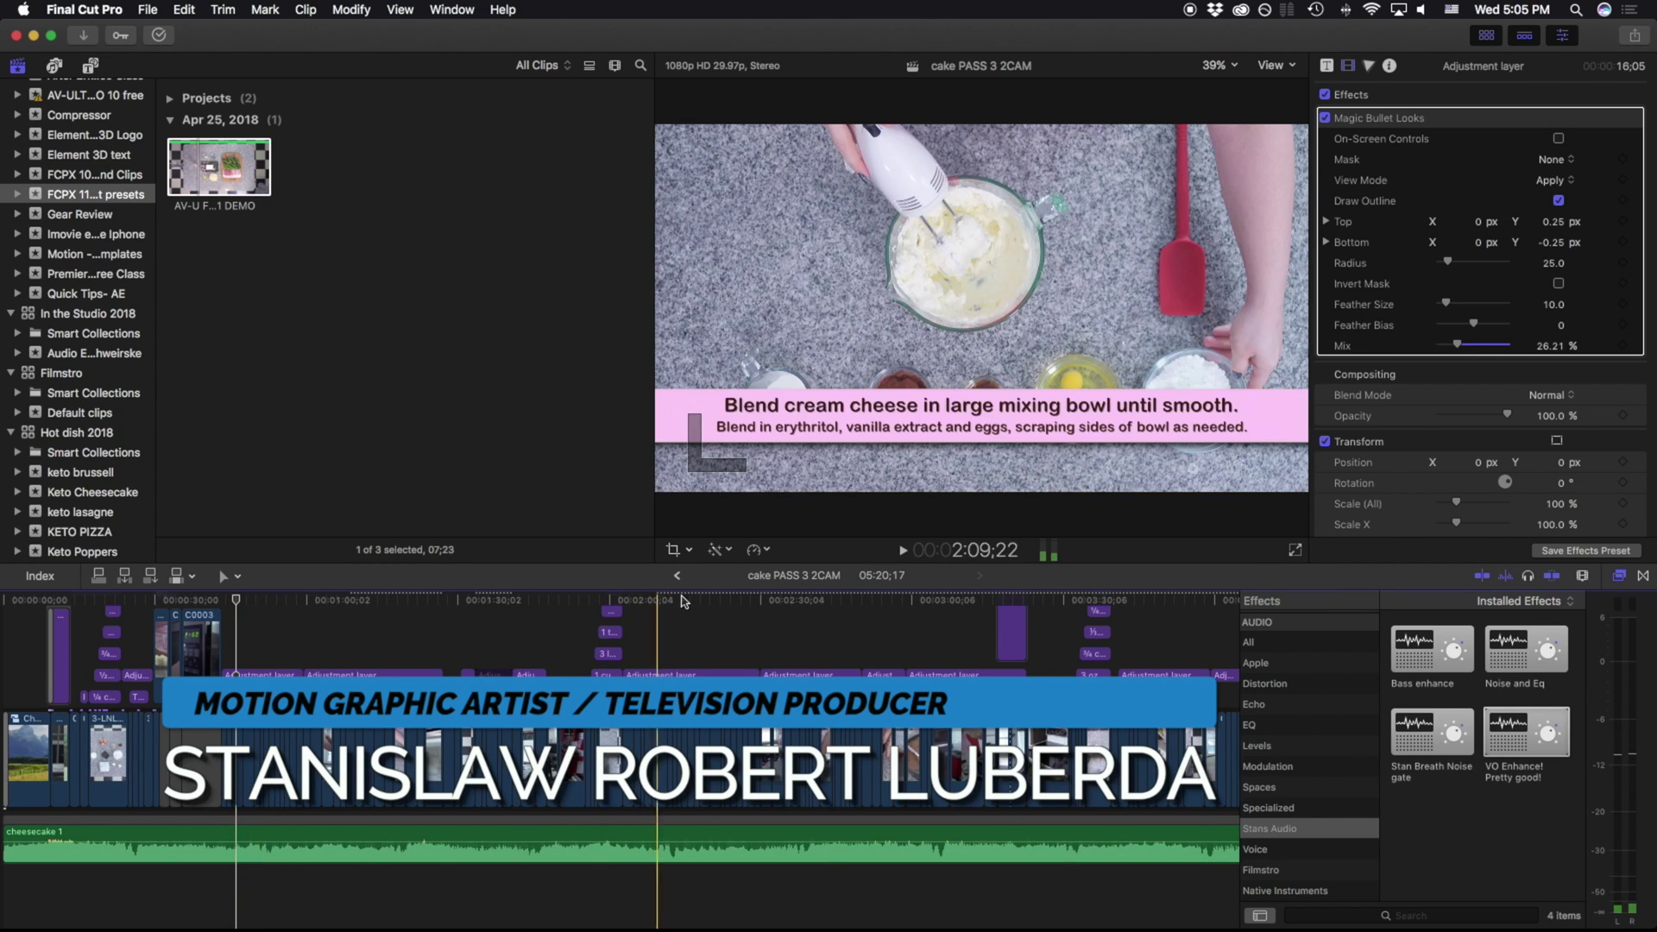
pyautogui.press('super+bracketleft')
pyautogui.click(90, 733)
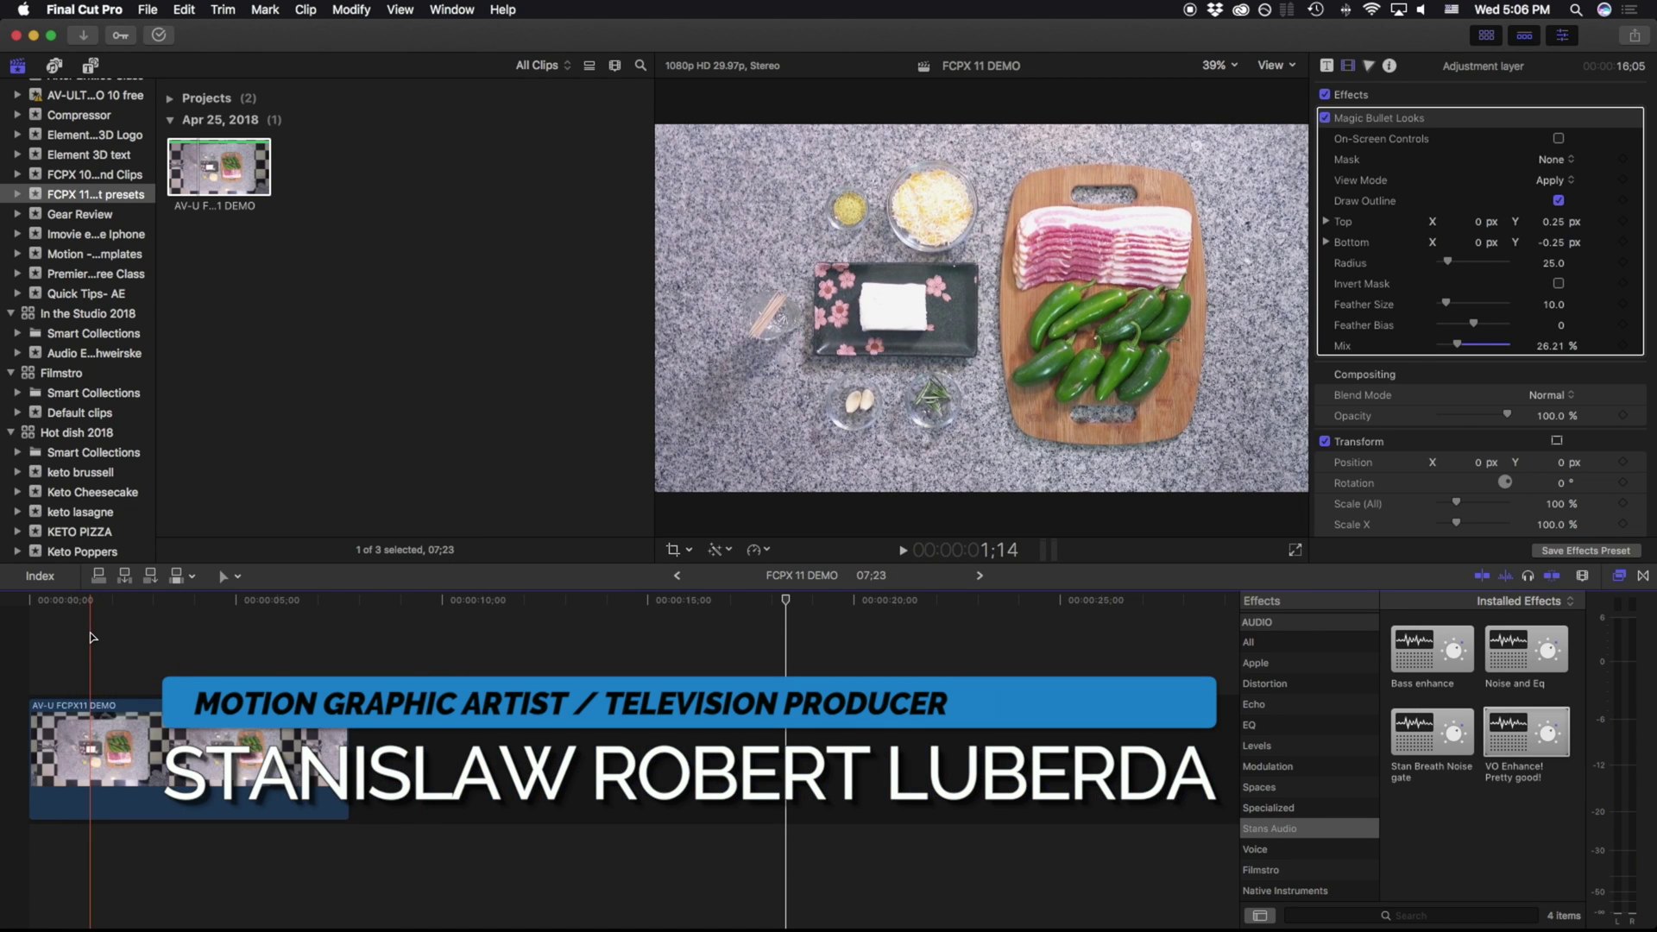